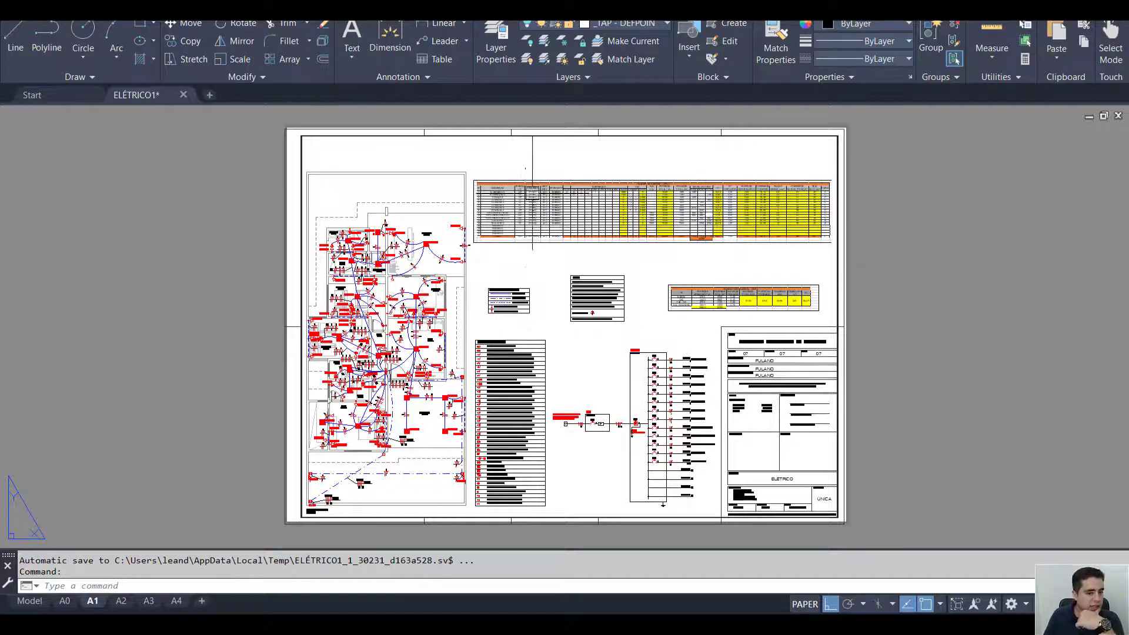
# Zoom into the electrical floor plan around SALA so loads like 1 - 280VA are legible.
pyautogui.scroll(2, 535, 193)
pyautogui.scroll(2, 396, 356)
pyautogui.scroll(3, 395, 356)
pyautogui.scroll(2, 395, 357)
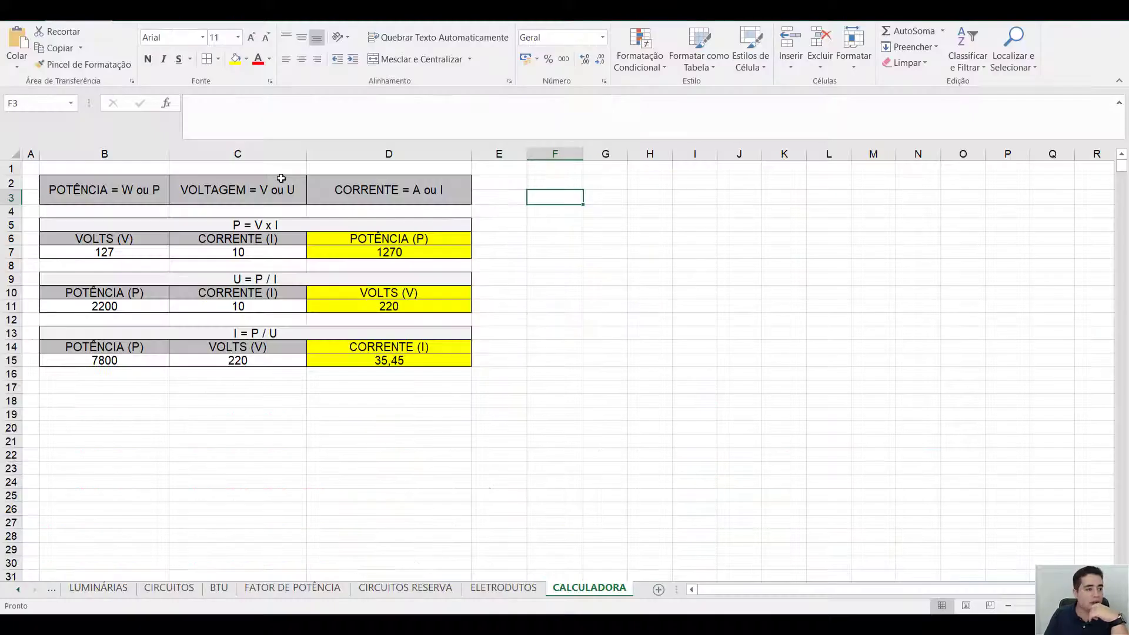
pyautogui.click(150, 193)
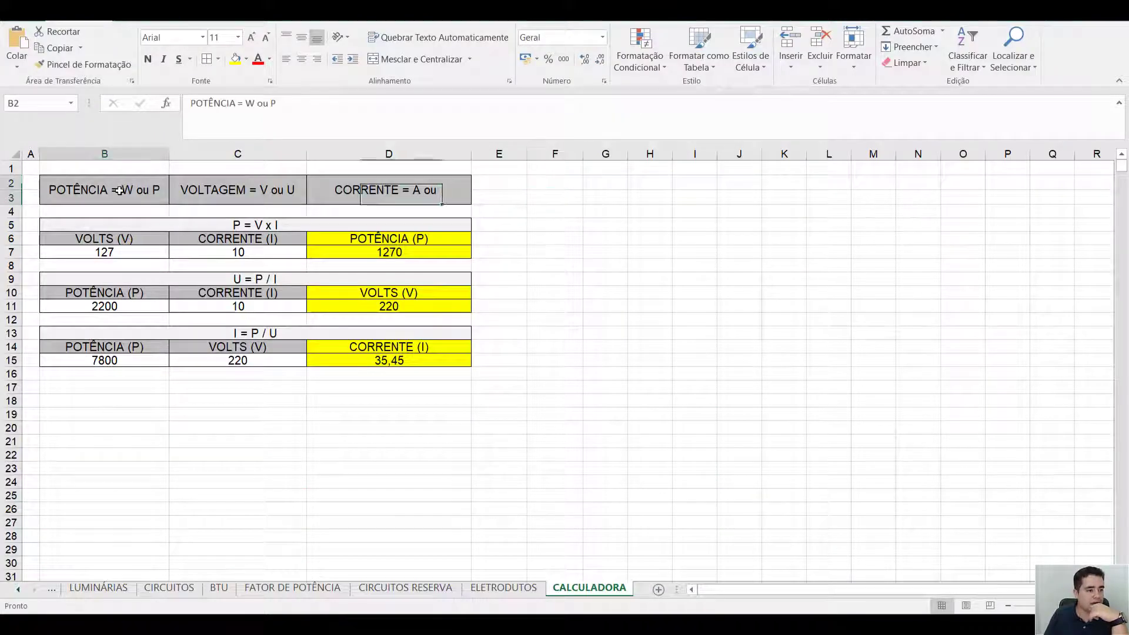
pyautogui.write('I')
pyautogui.click(203, 188)
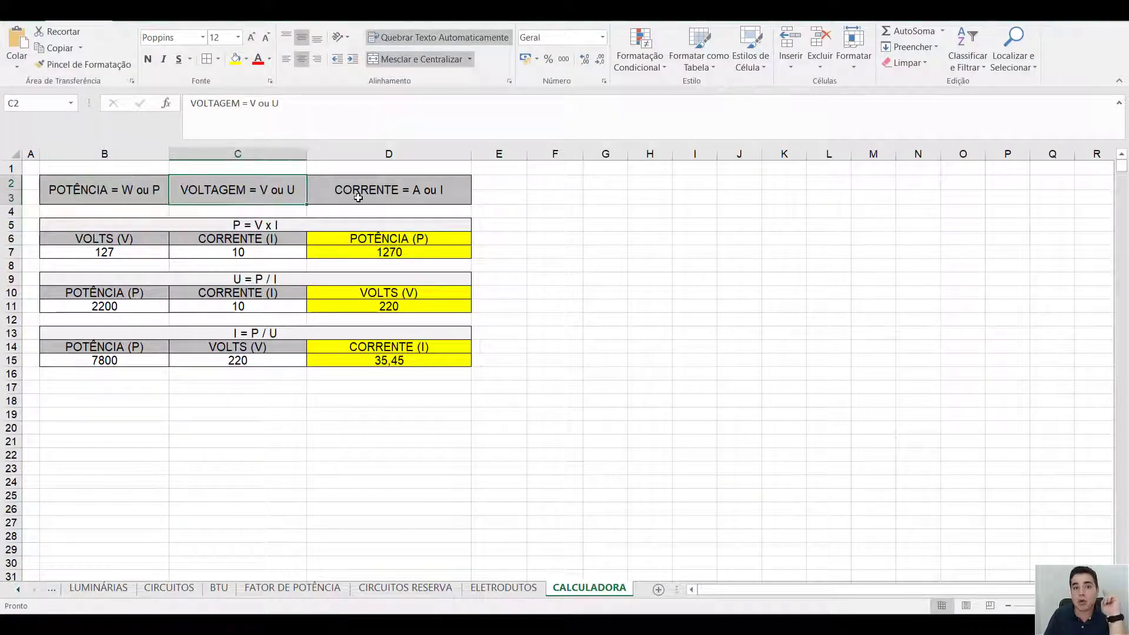
pyautogui.click(358, 197)
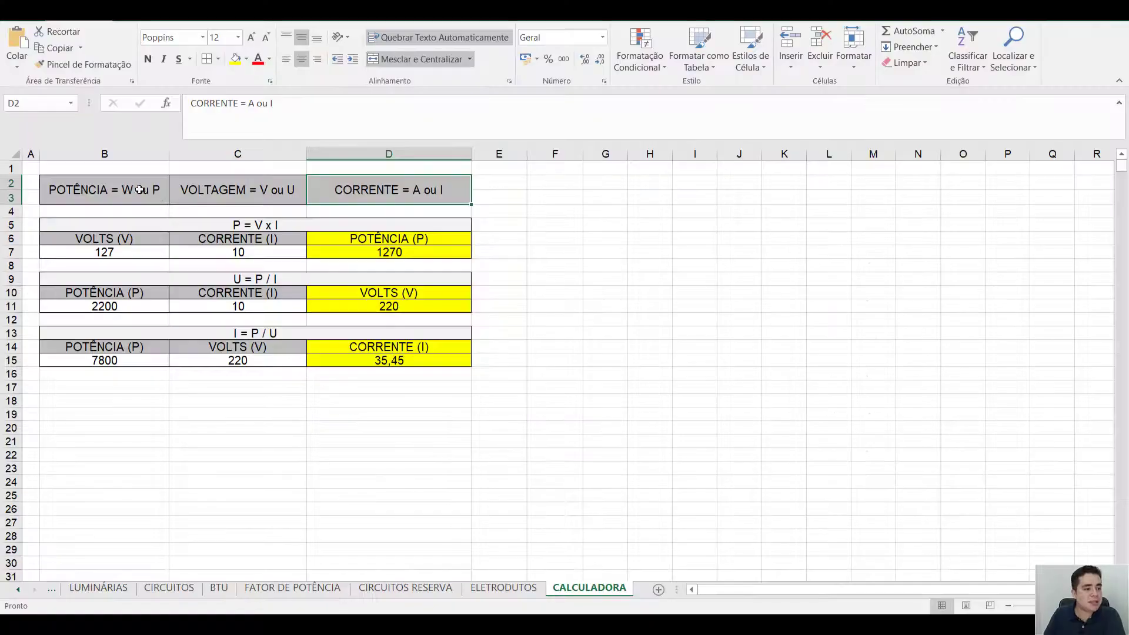
pyautogui.click(139, 189)
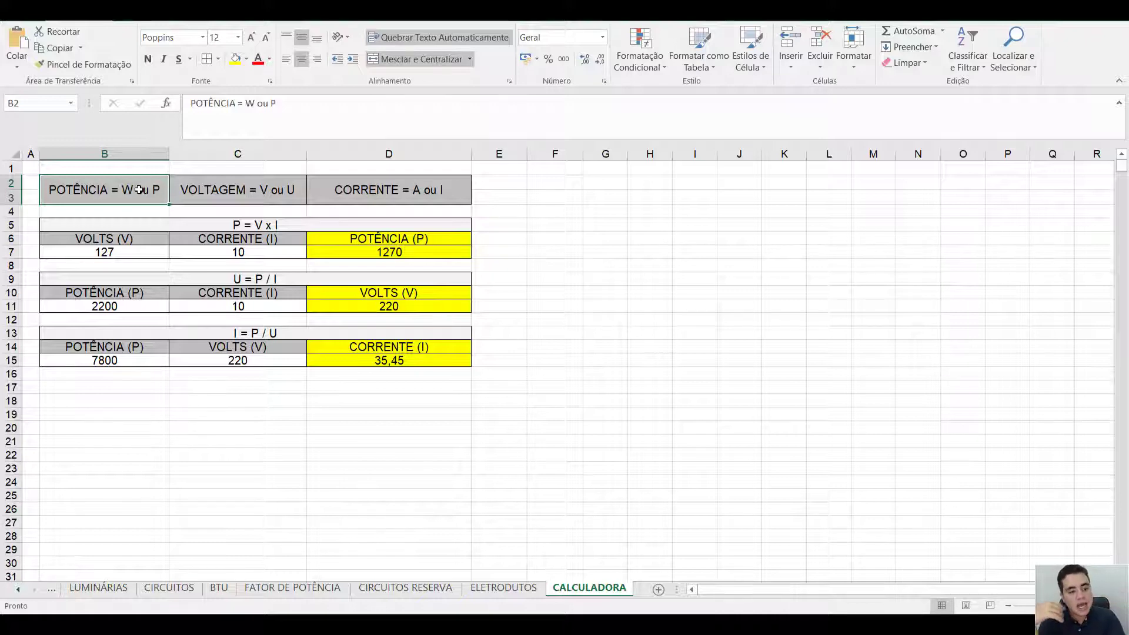
# Step through the voltage and current headings, select B2:D3, then switch to AutoCAD.
pyautogui.press('Right')
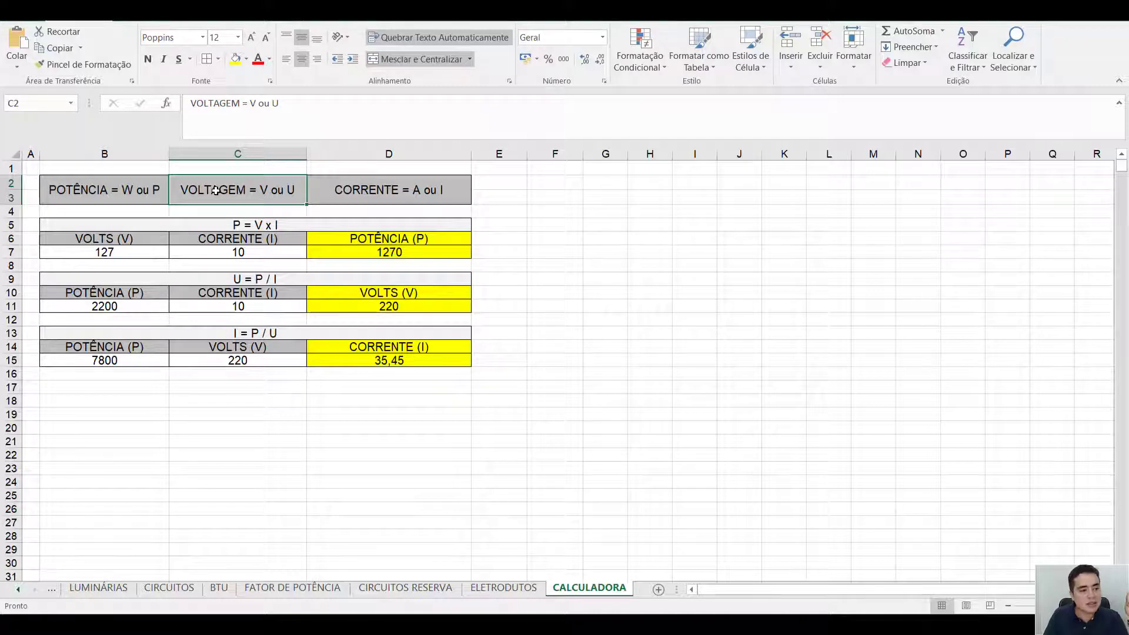
pyautogui.press('Right')
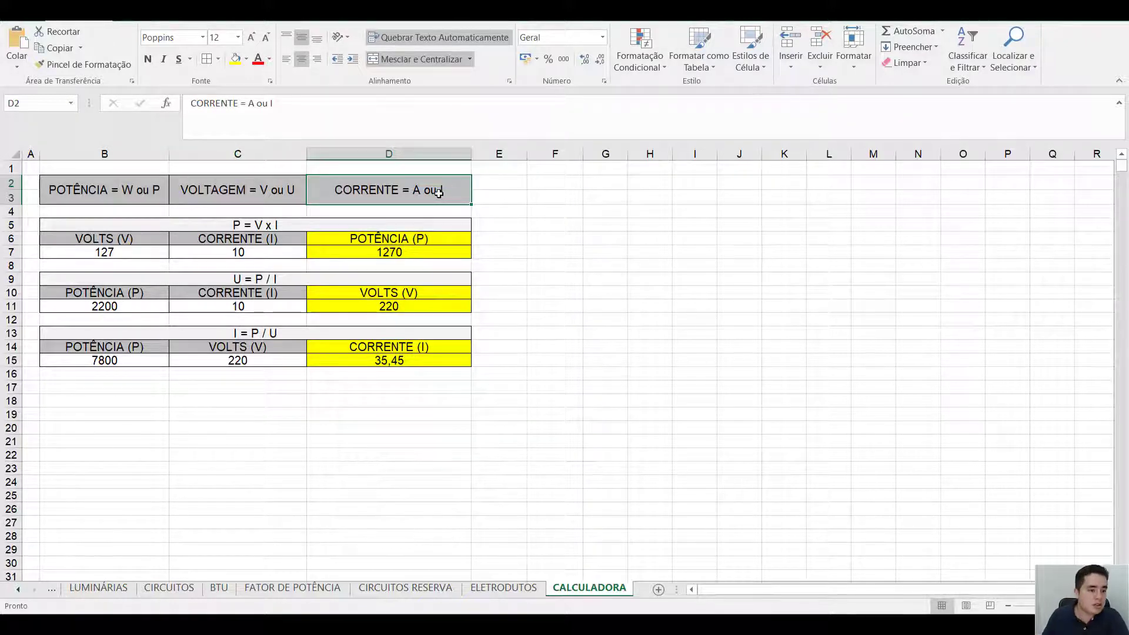
pyautogui.moveTo(139, 173); pyautogui.dragTo(396, 183)
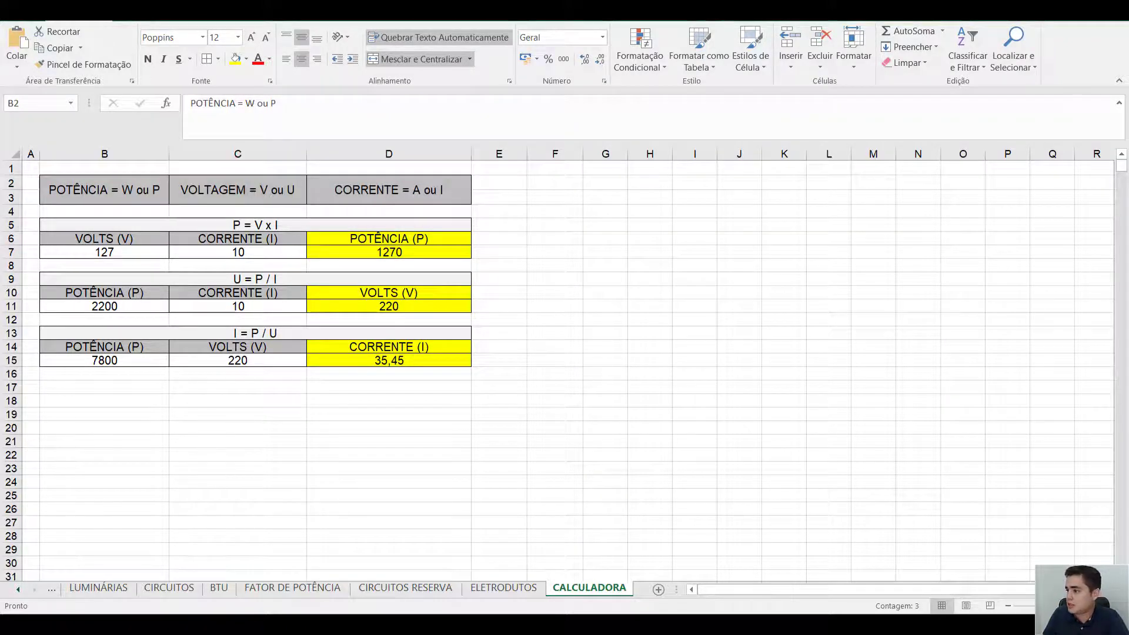
pyautogui.hotkey('alt', 'Tab')
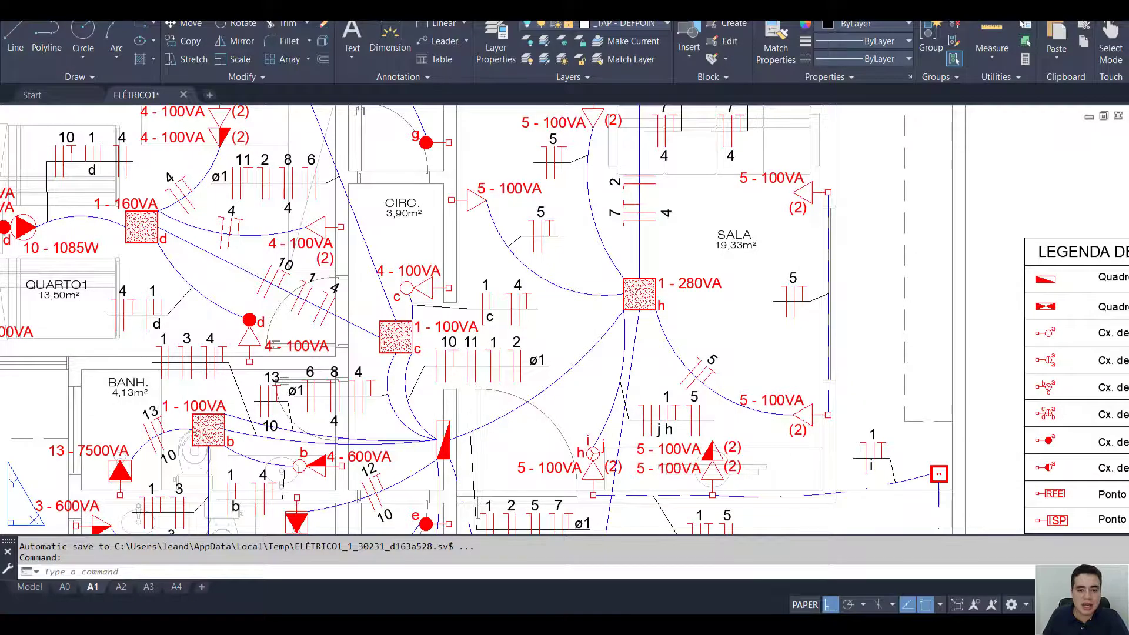
# Zoom onto the QUADRO DE CARGAS - QDFL1 table and pan right to its i (A) column.
pyautogui.scroll(-5, 564, 318)
pyautogui.scroll(5, 612, 335)
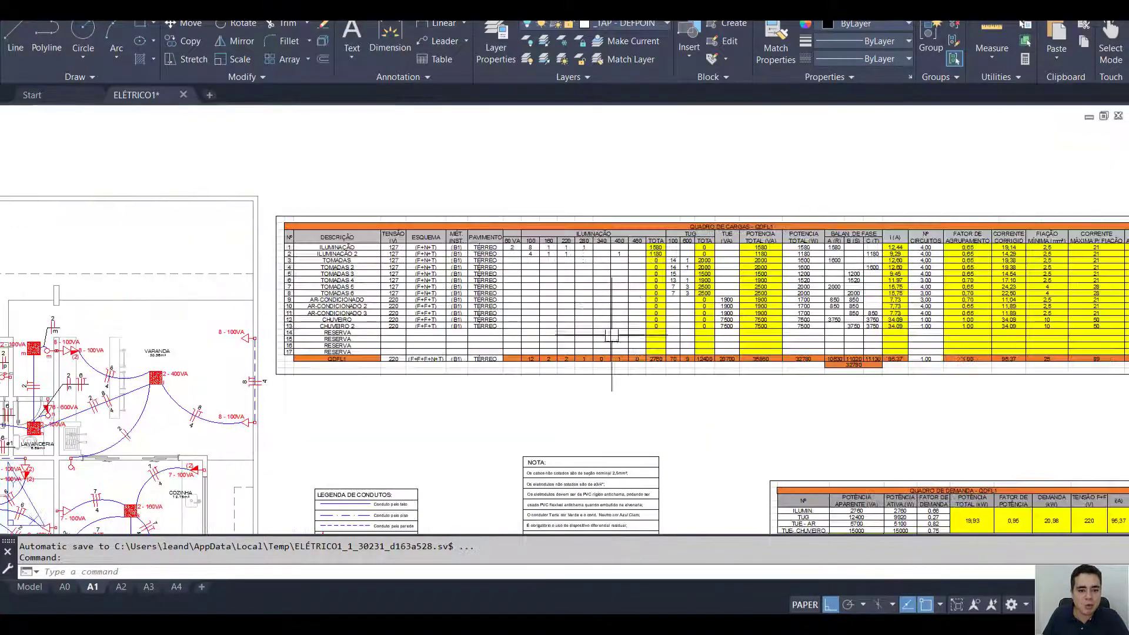
pyautogui.scroll(2, 412, 271)
pyautogui.scroll(3, 365, 236)
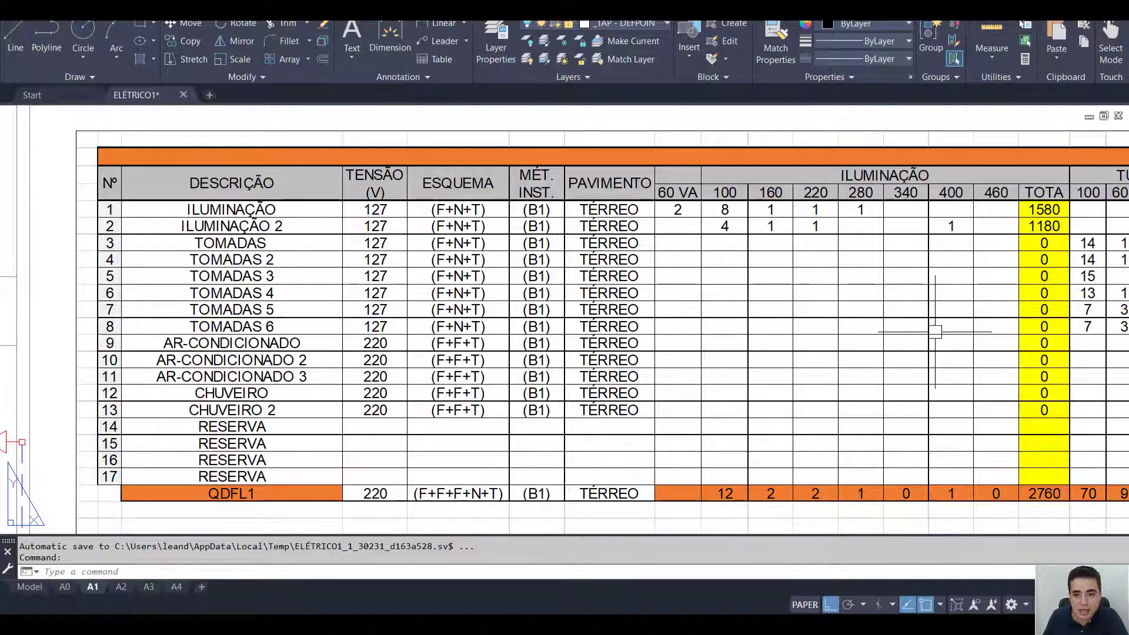
pyautogui.scroll(-3, 933, 328)
pyautogui.scroll(3, 688, 328)
pyautogui.scroll(-2, 689, 329)
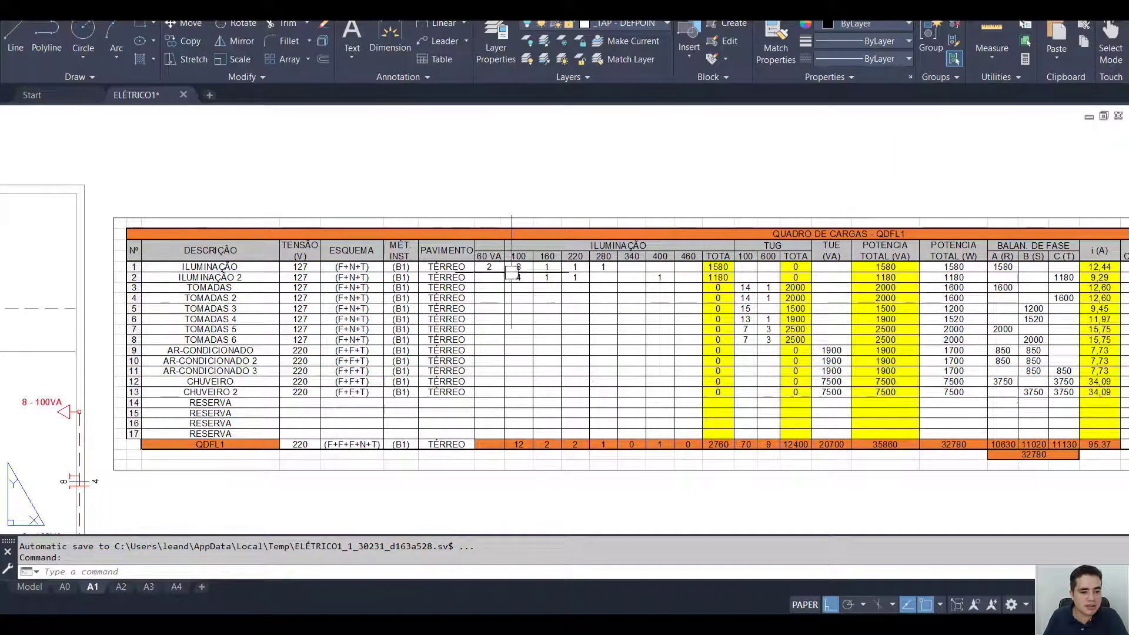
pyautogui.scroll(2, 517, 267)
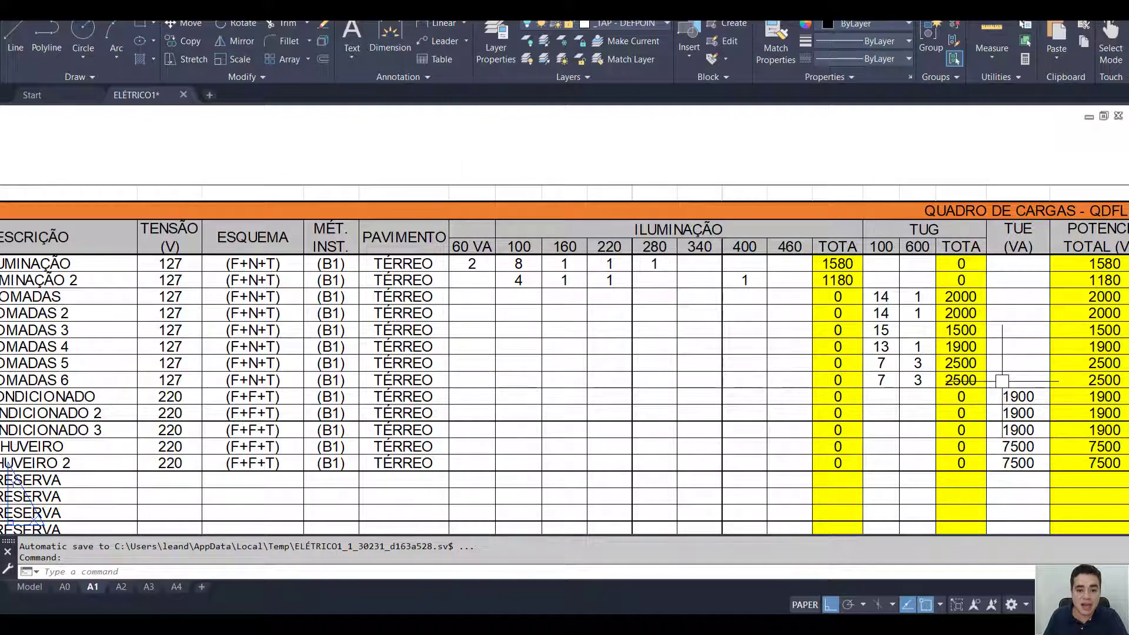
pyautogui.moveTo(1000, 383); pyautogui.dragTo(714, 372)
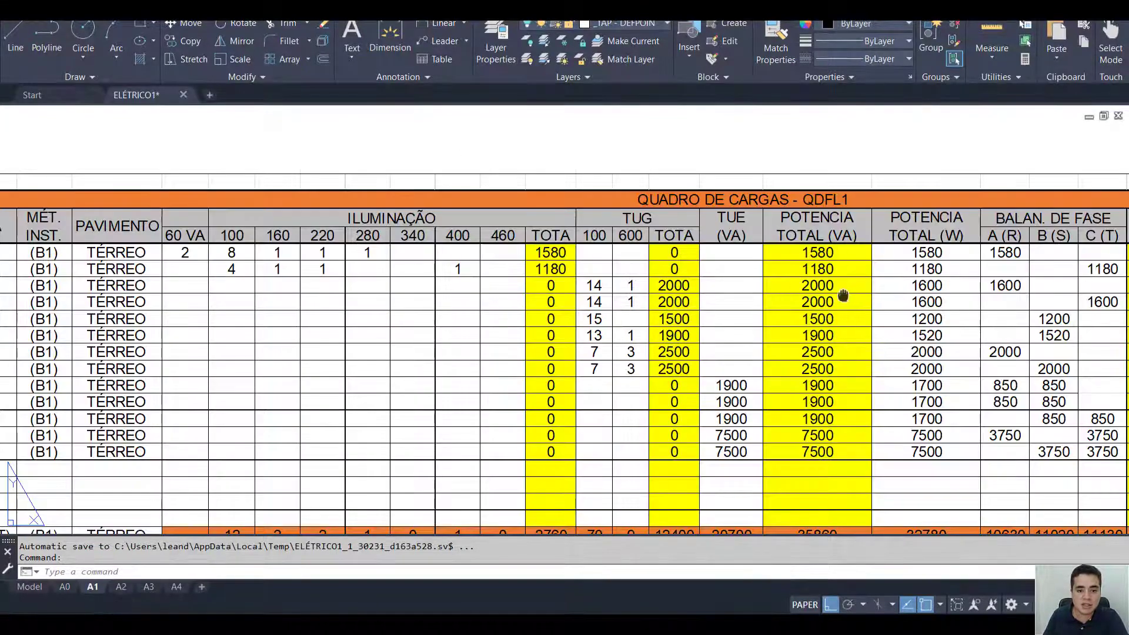
pyautogui.moveTo(775, 298); pyautogui.dragTo(603, 297)
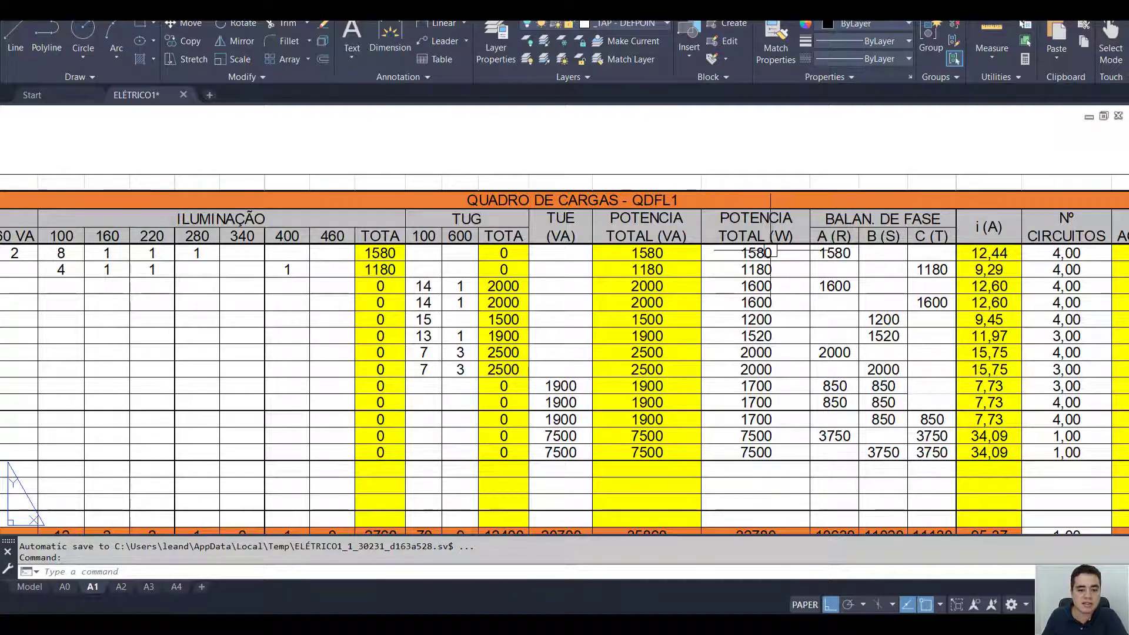
# Pan the load table over to the DISJ. ADOTADO and CURVA columns, then return to Excel's CALCULADORA sheet.
pyautogui.scroll(-2, 772, 250)
pyautogui.scroll(-1, 771, 250)
pyautogui.scroll(1, 371, 249)
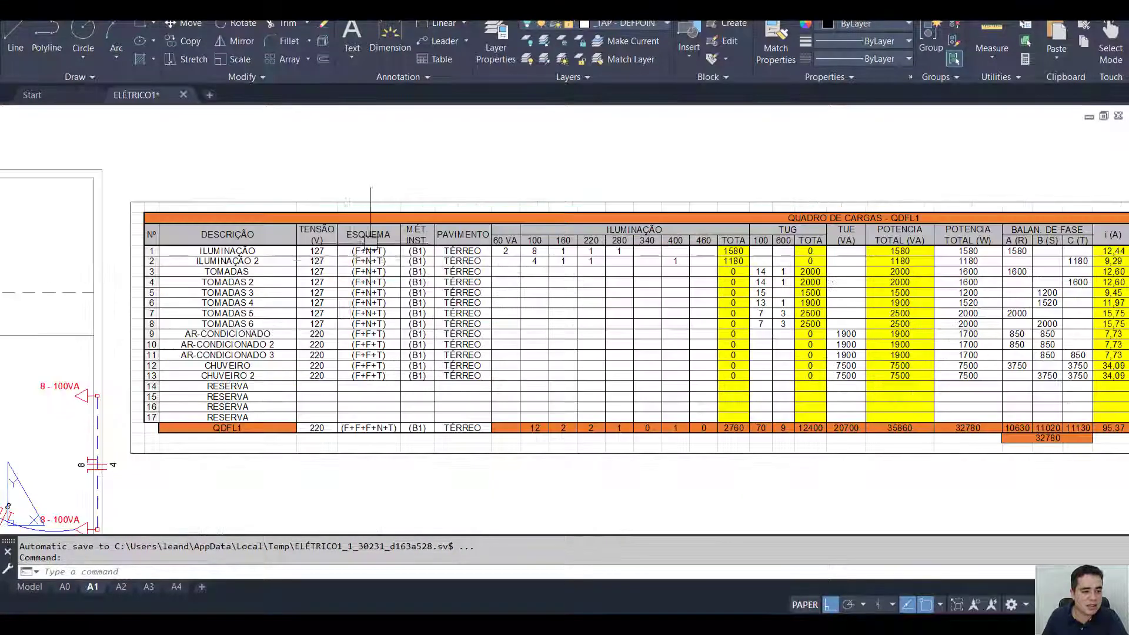
pyautogui.moveTo(889, 322); pyautogui.dragTo(633, 330)
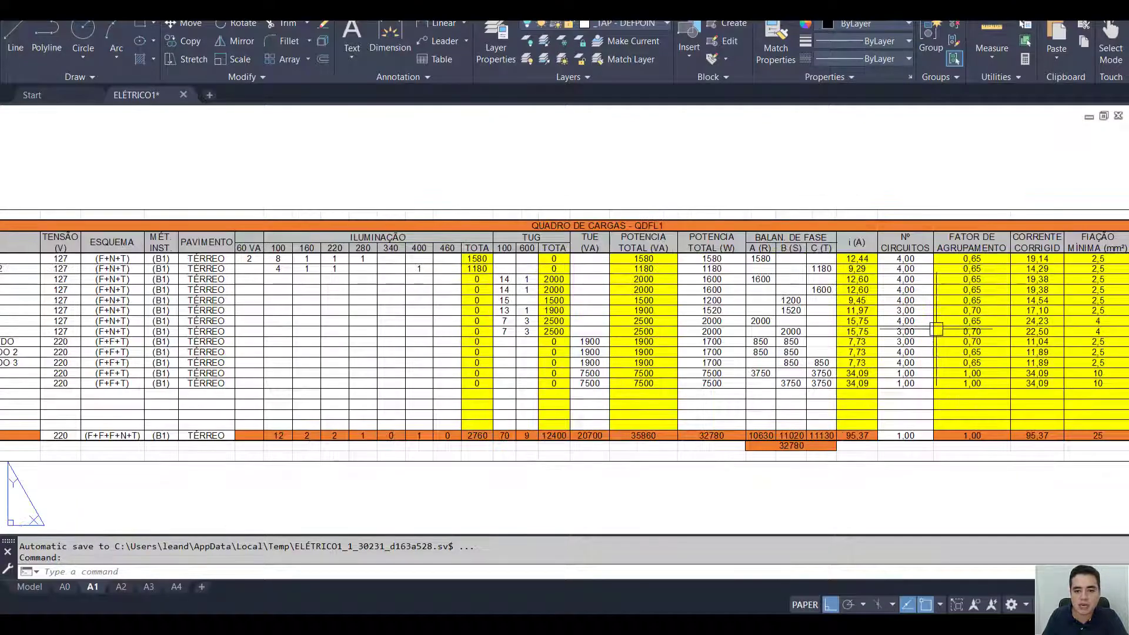
pyautogui.moveTo(936, 330); pyautogui.dragTo(732, 322)
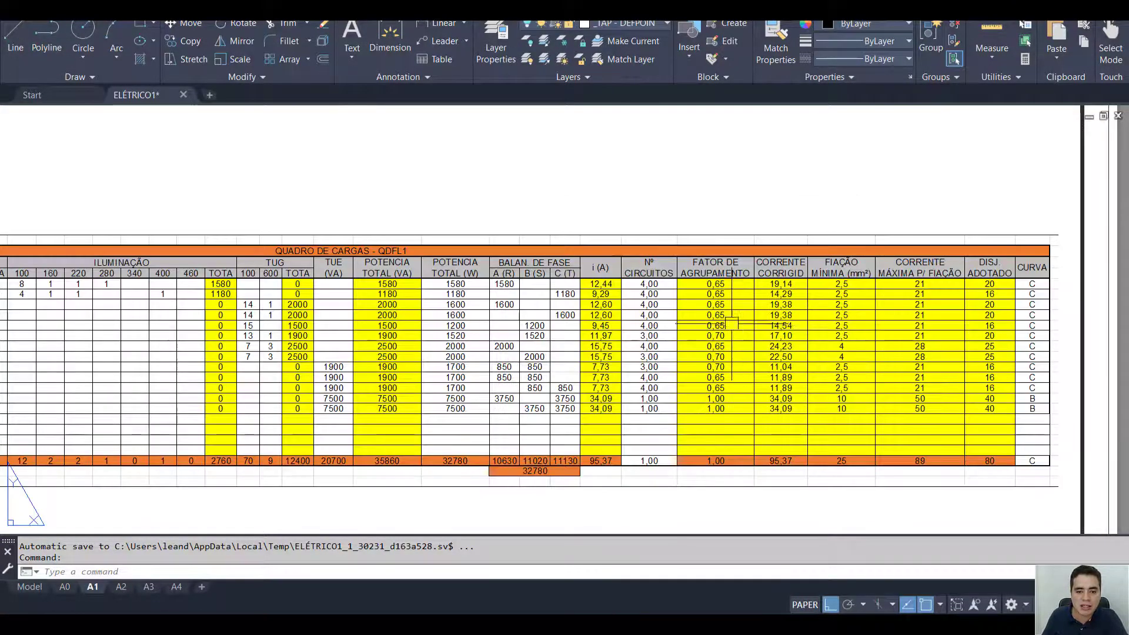
pyautogui.scroll(1, 756, 338)
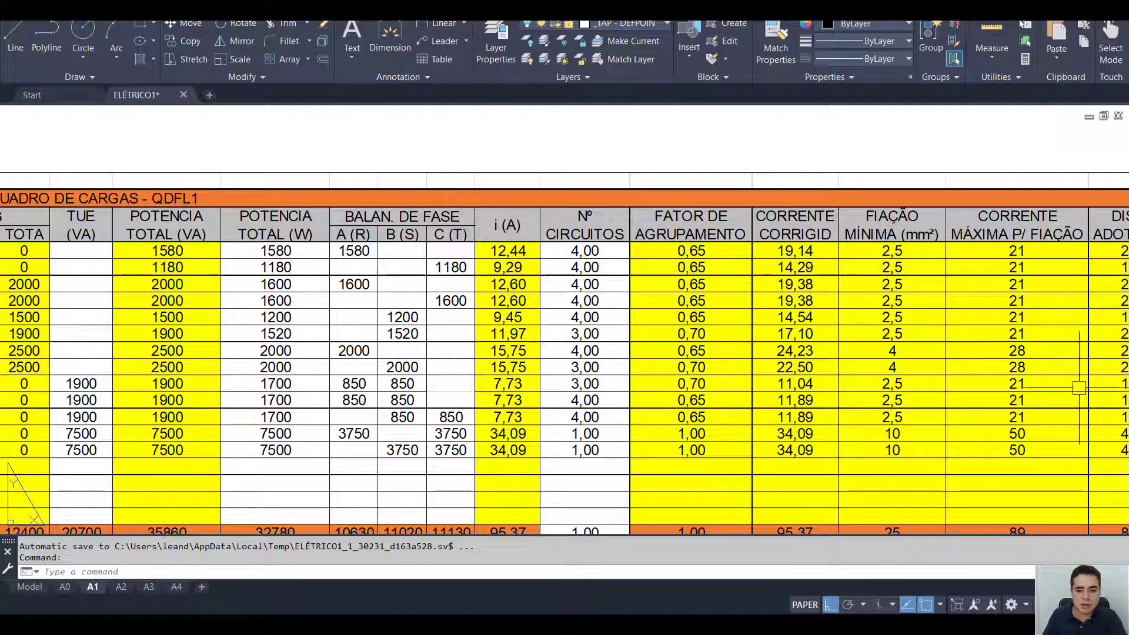
pyautogui.scroll(-2, 920, 390)
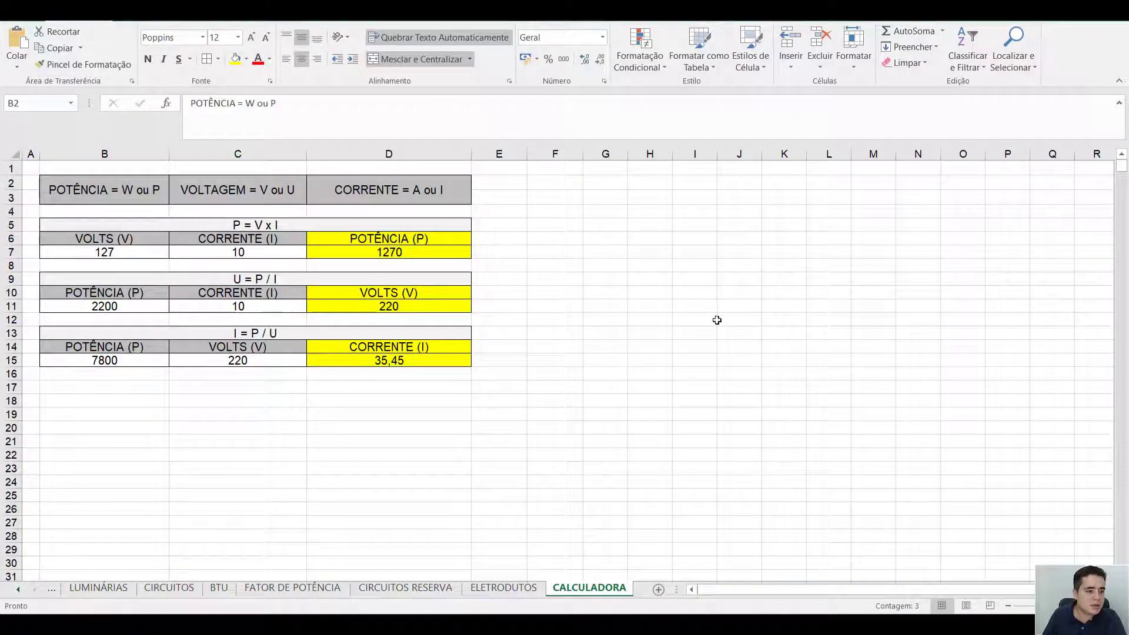
pyautogui.click(388, 292)
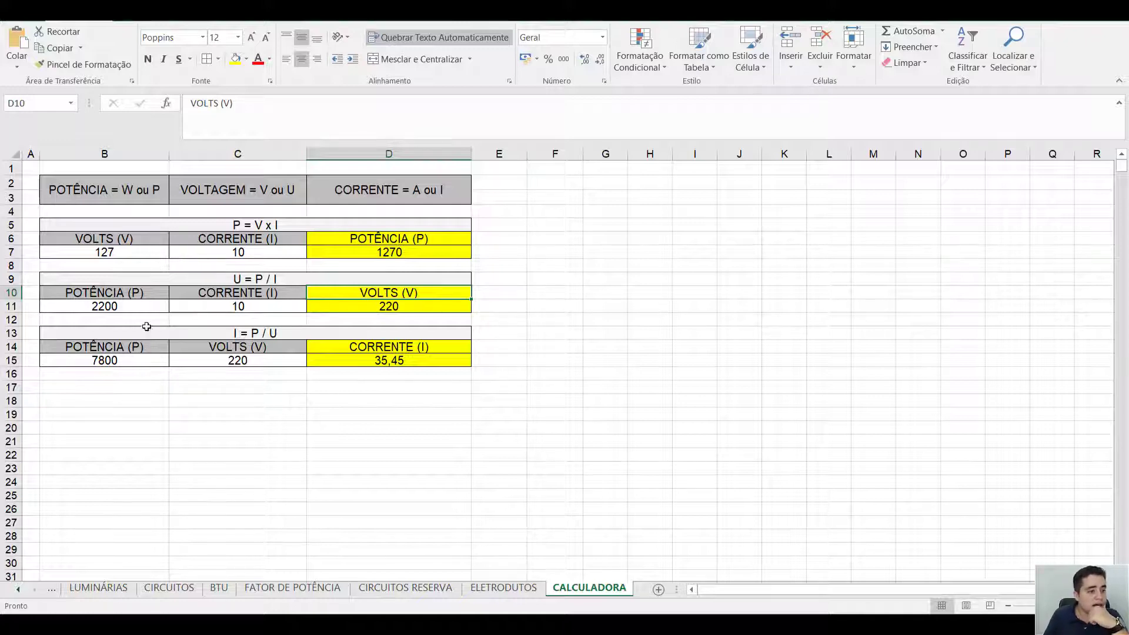
pyautogui.click(237, 225)
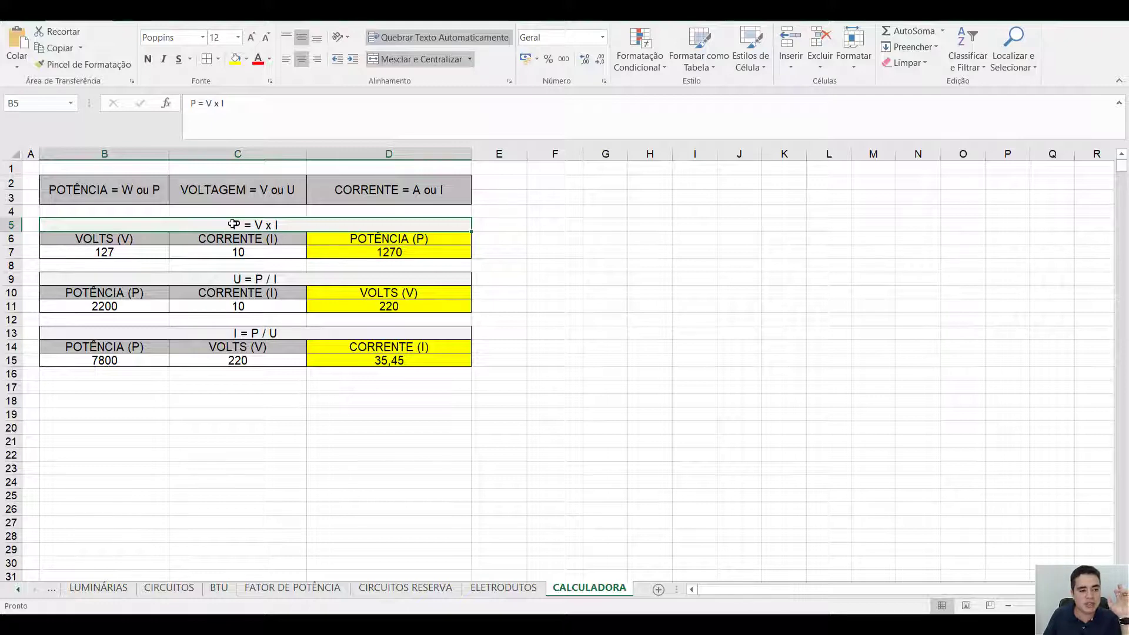
pyautogui.click(236, 278)
pyautogui.click(240, 333)
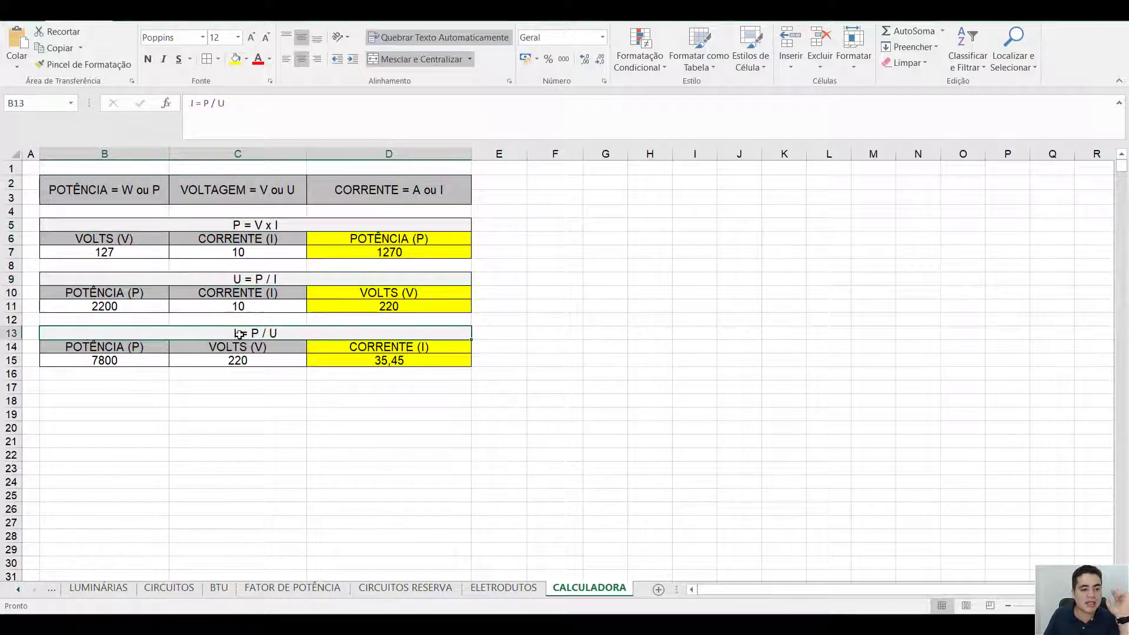
pyautogui.click(85, 197)
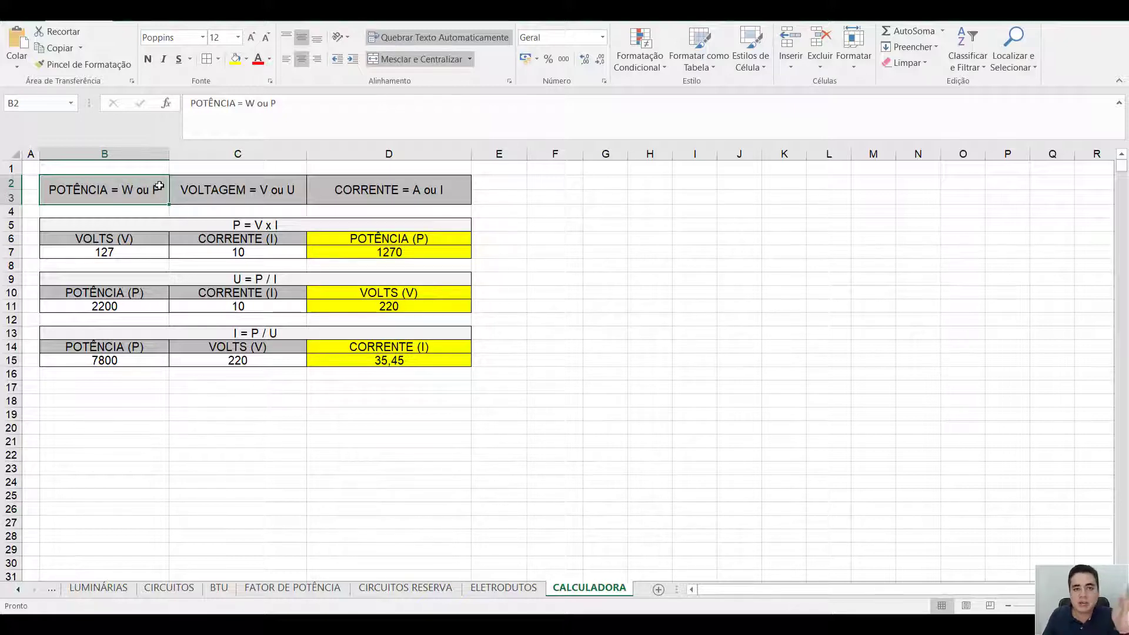
pyautogui.click(189, 179)
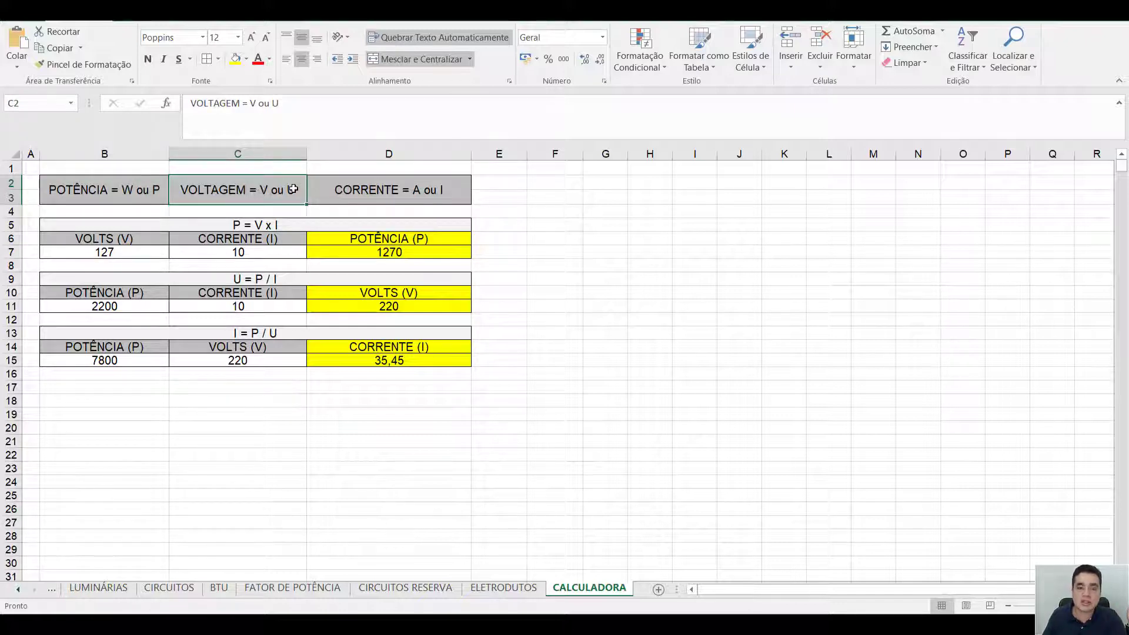
pyautogui.click(353, 186)
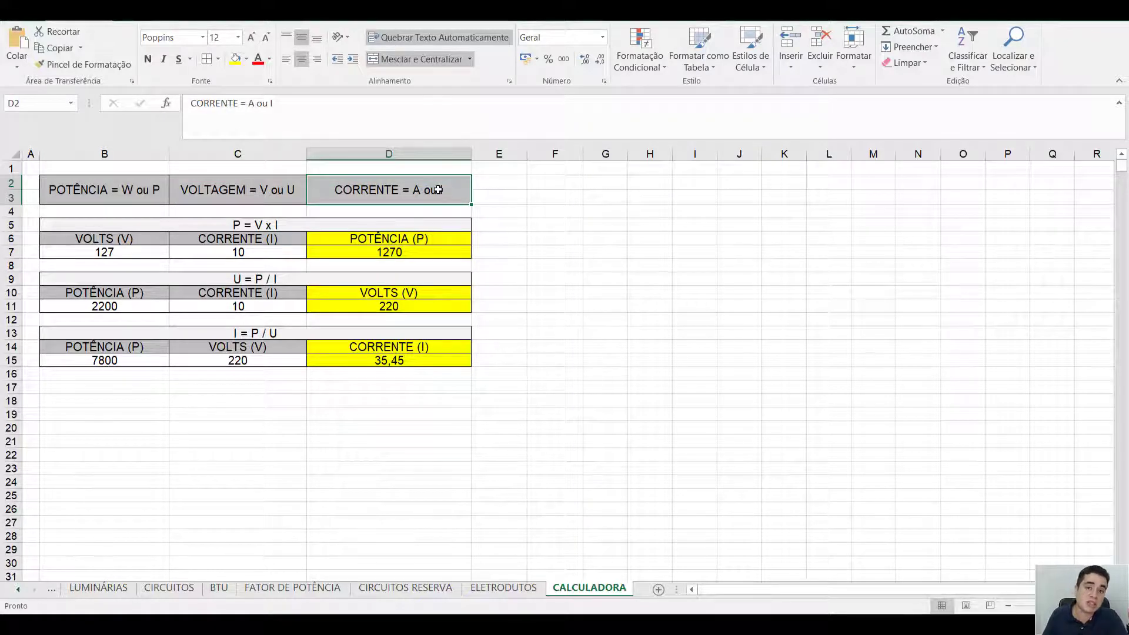
pyautogui.click(235, 223)
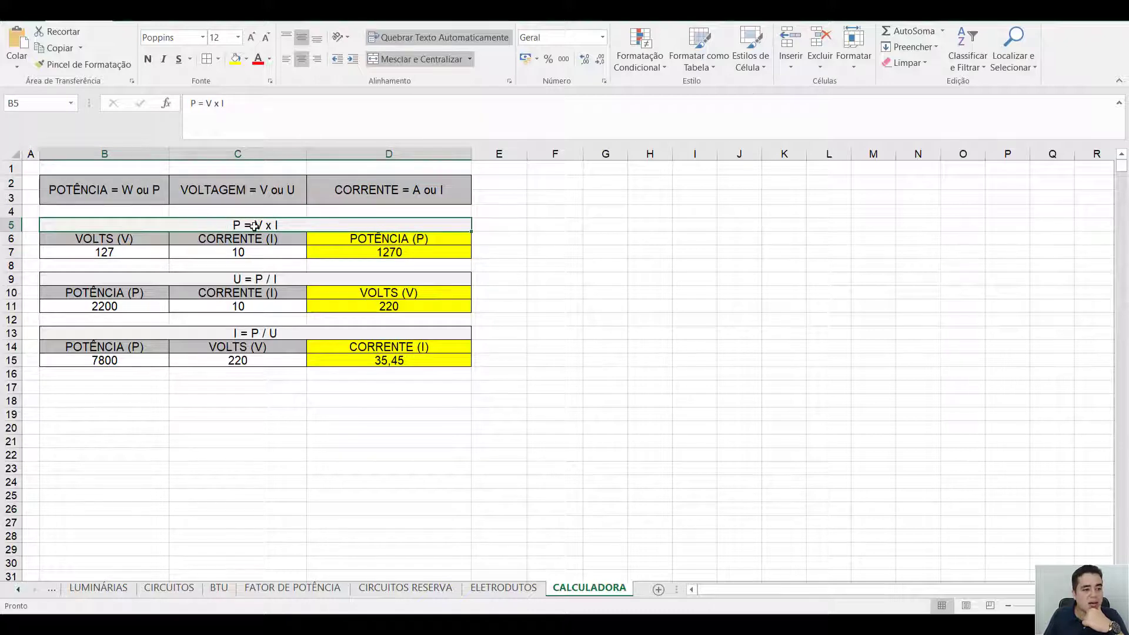
pyautogui.click(125, 240)
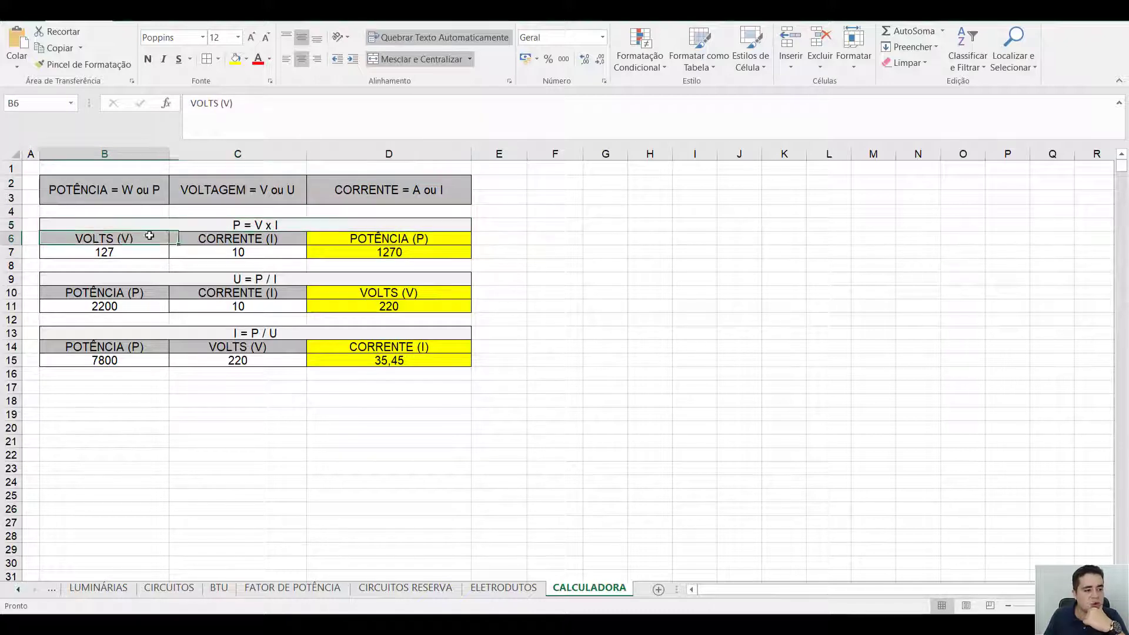
pyautogui.click(248, 237)
# Change the P = V x I voltage in B7 from 127 to 220.
pyautogui.click(312, 250)
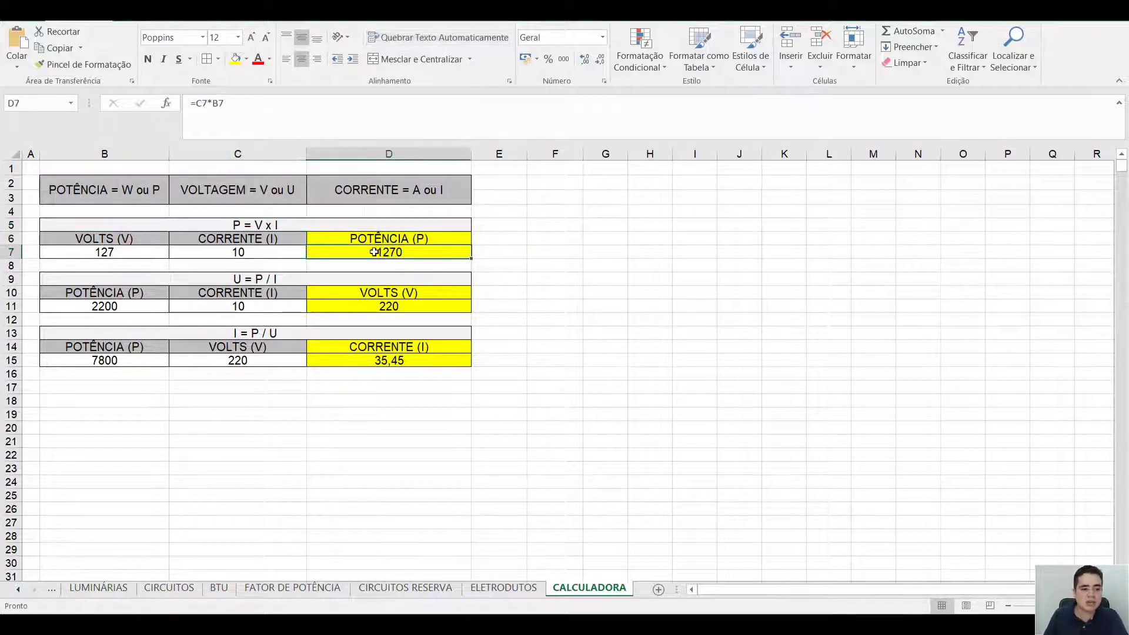
pyautogui.click(701, 275)
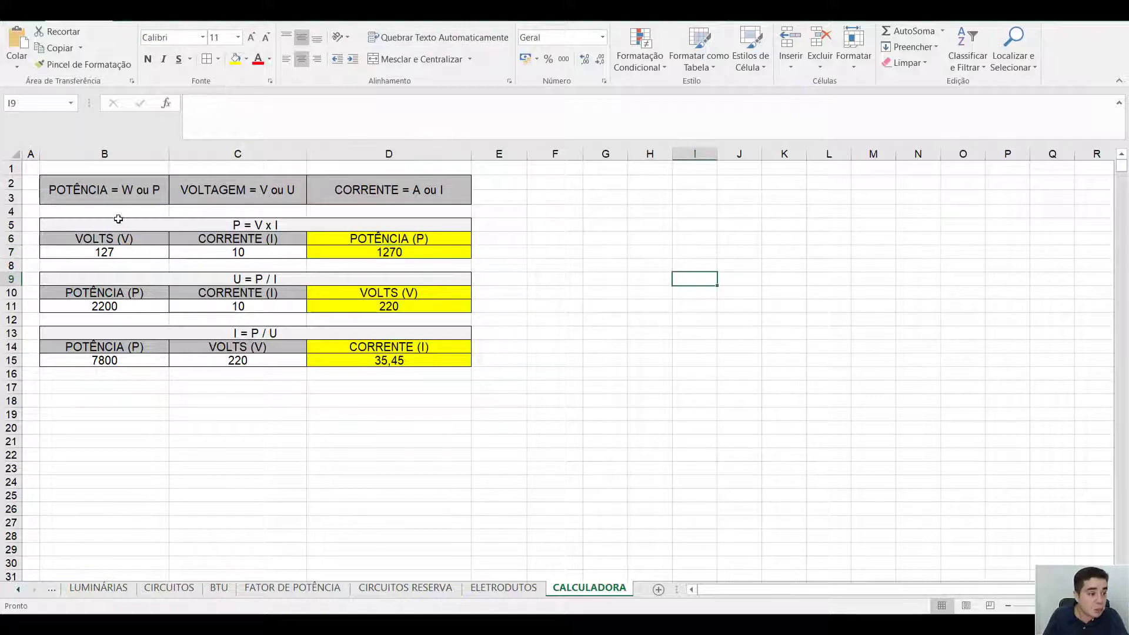
pyautogui.click(113, 251)
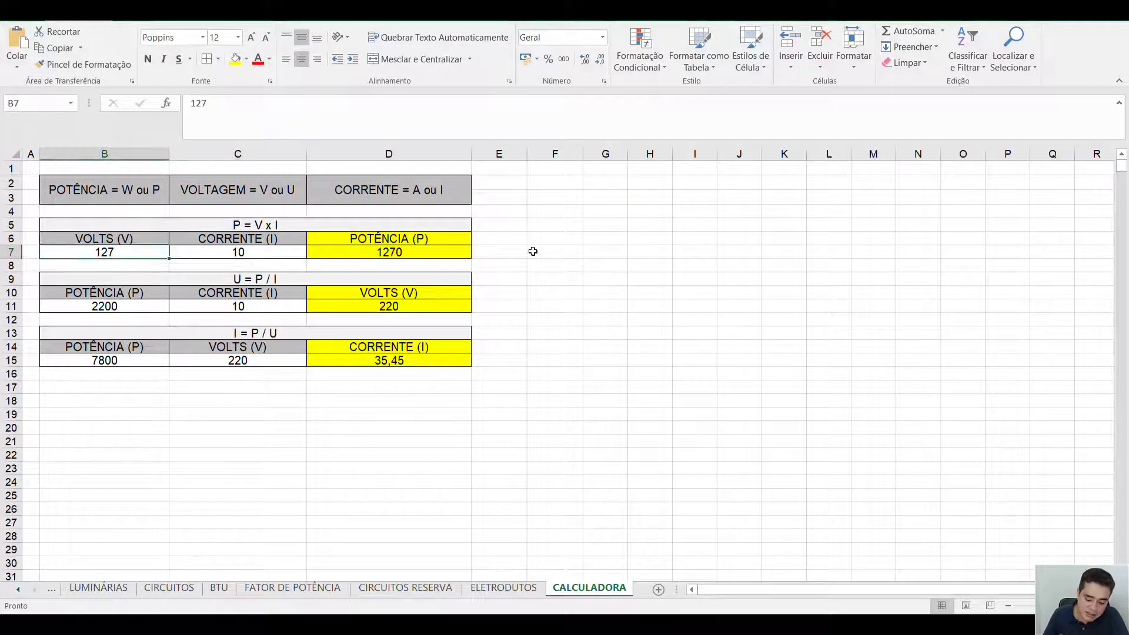
pyautogui.write('220')
pyautogui.press('Tab')
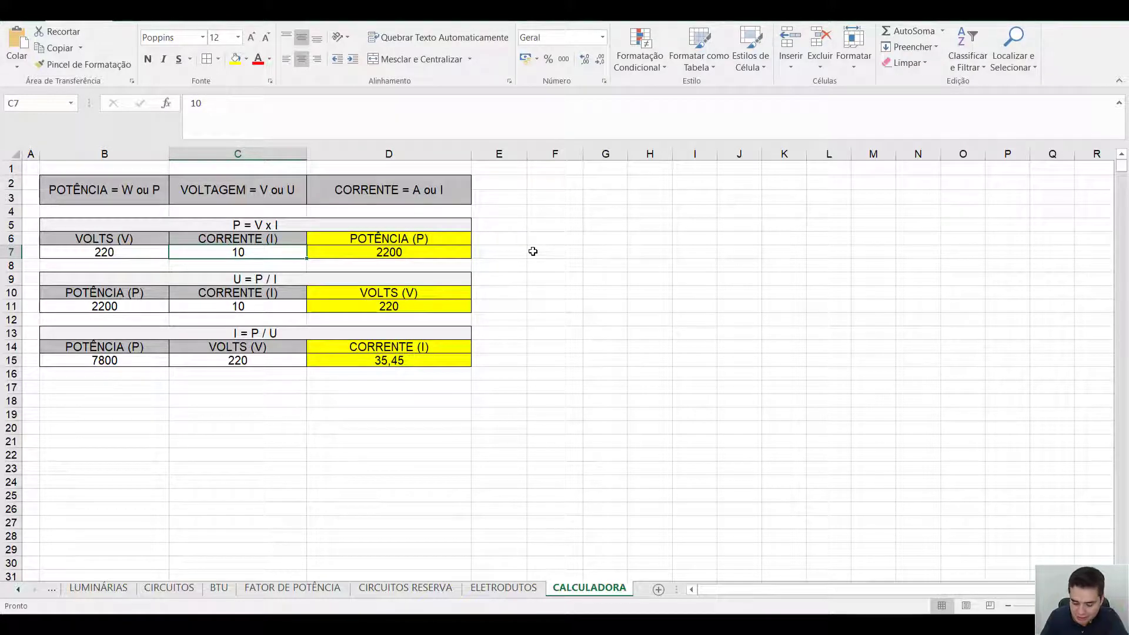
# Enter a current of 30 in C7 so the D7 power result reads 6600.
pyautogui.write('30')
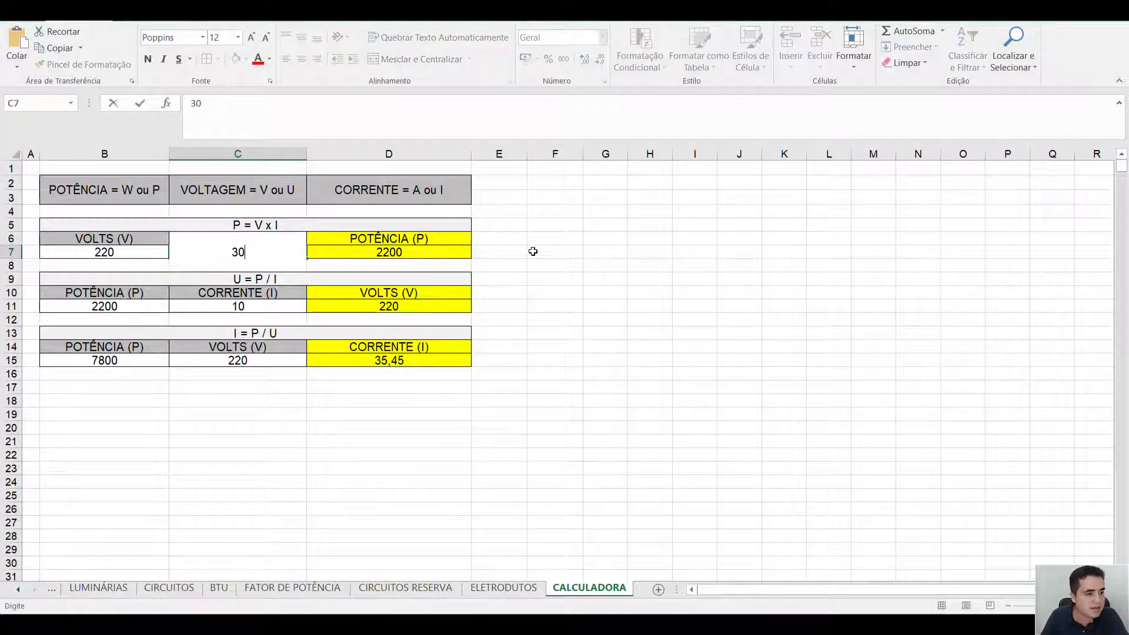
pyautogui.press('Return')
pyautogui.press('Up')
pyautogui.press('Right')
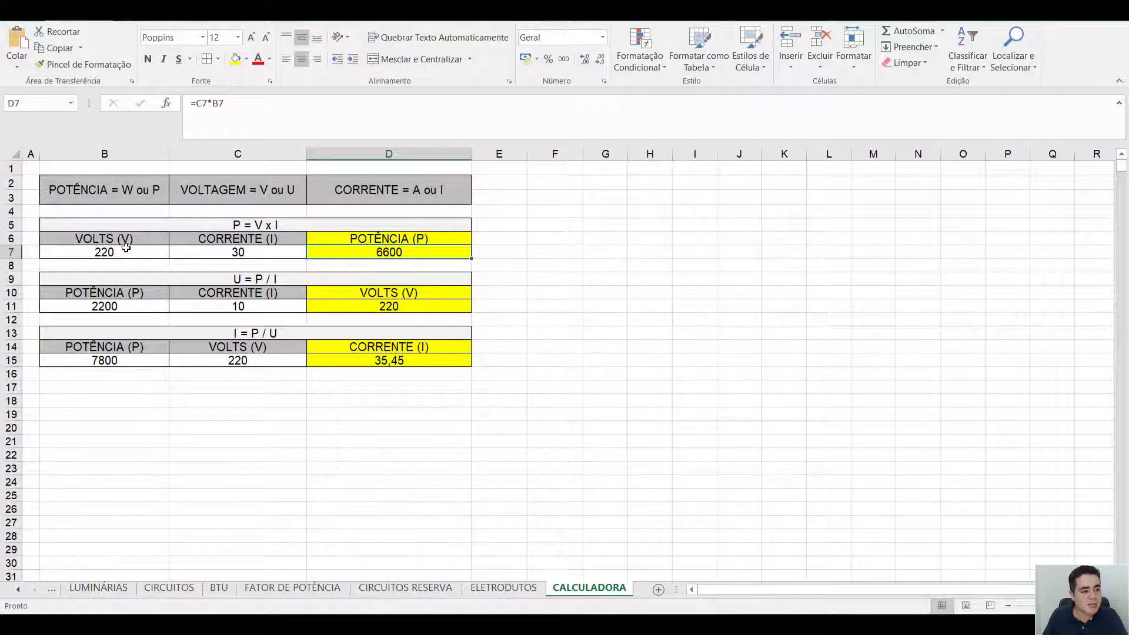
# Highlight the P = V x I table rows and reselect the D7 power formula.
pyautogui.moveTo(147, 236); pyautogui.dragTo(340, 244)
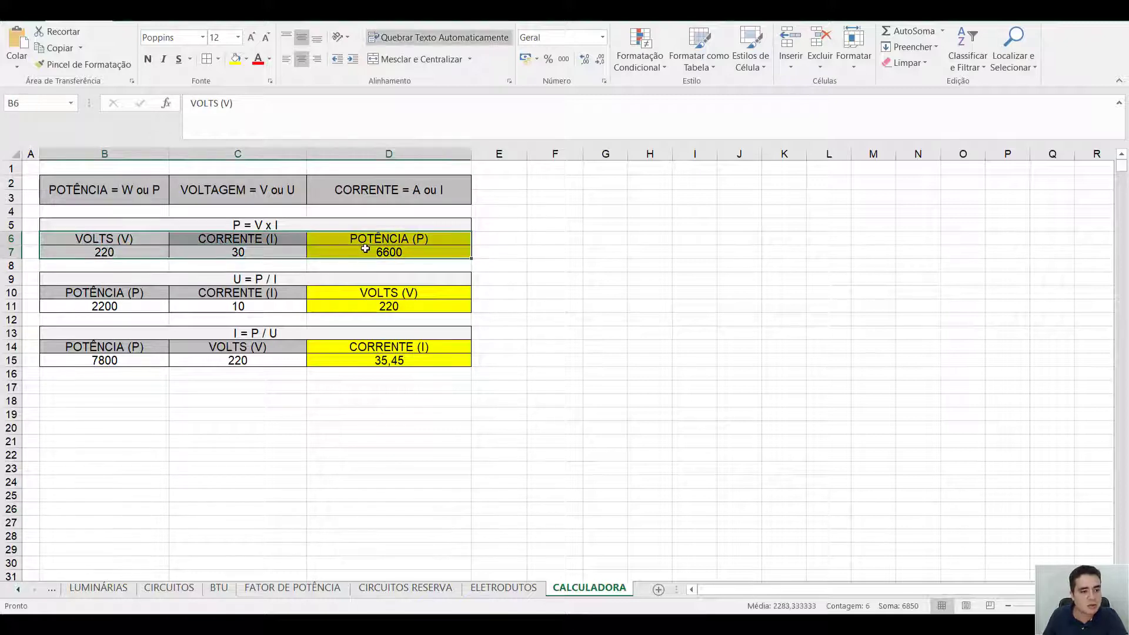
pyautogui.click(547, 239)
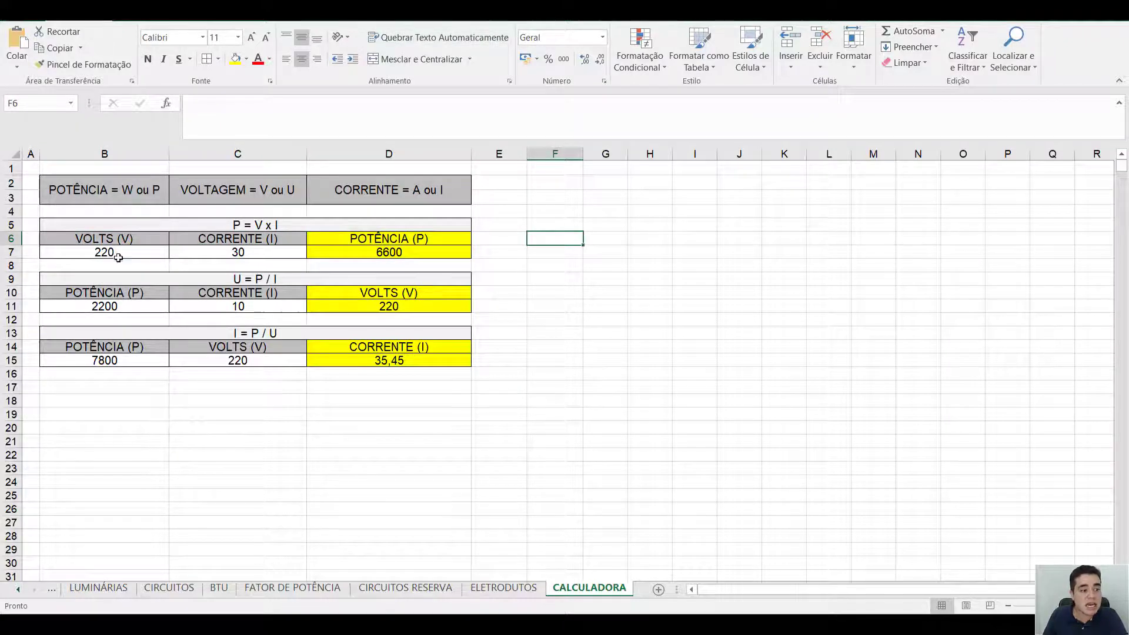
pyautogui.moveTo(114, 254); pyautogui.dragTo(364, 243)
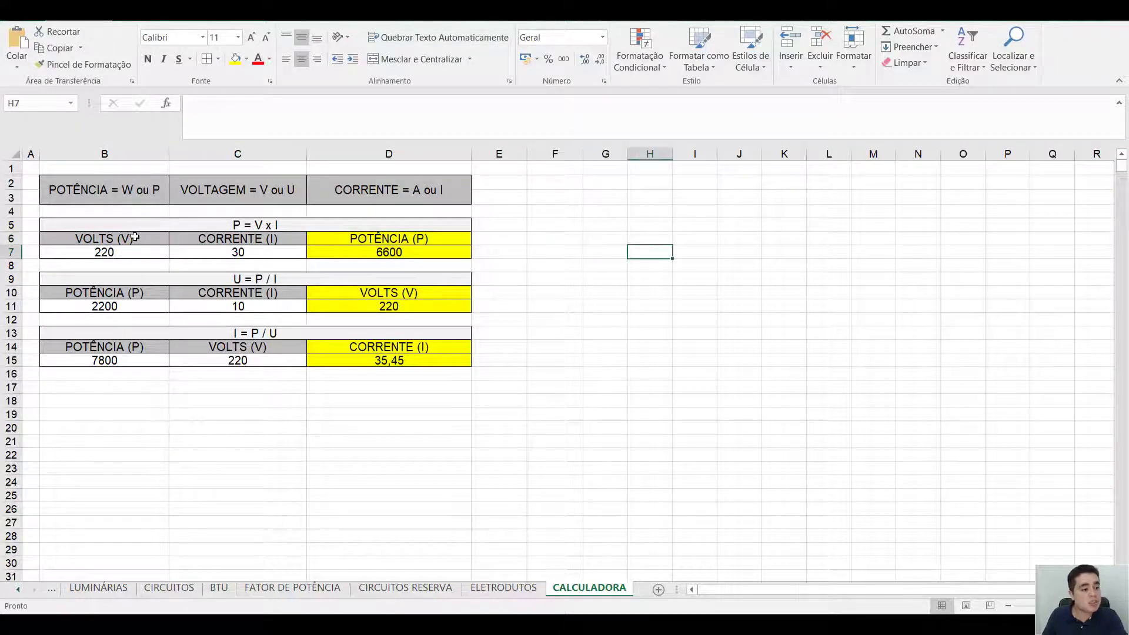
pyautogui.click(393, 251)
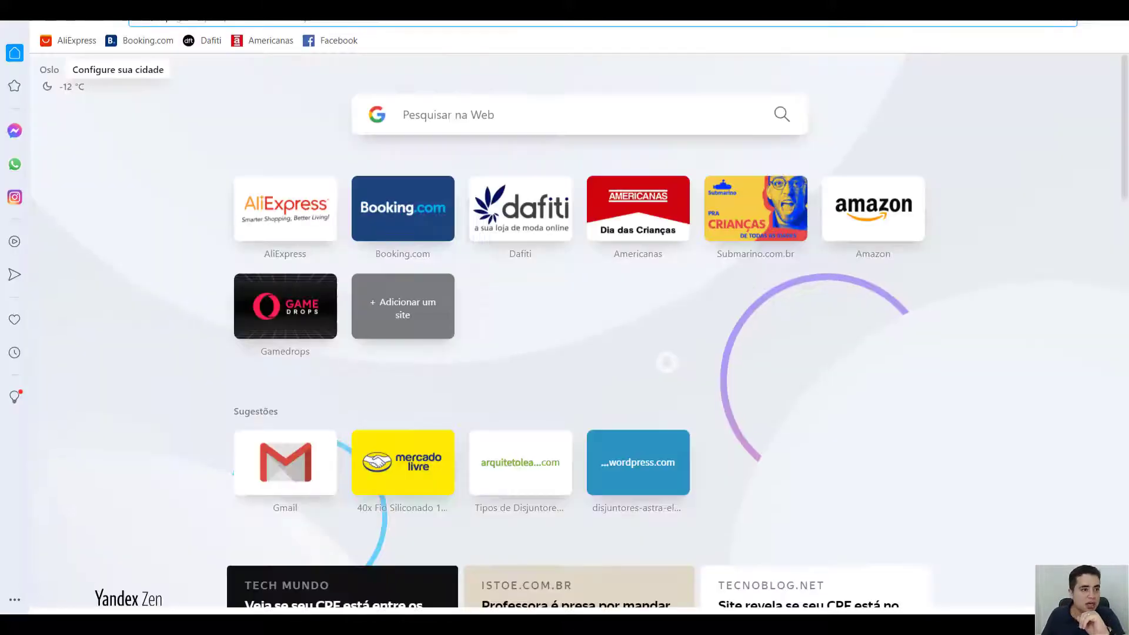
# Search images for 'disjuntor 40a bifasico' and preview a bipolar 2P 40A breaker.
pyautogui.write('disj')
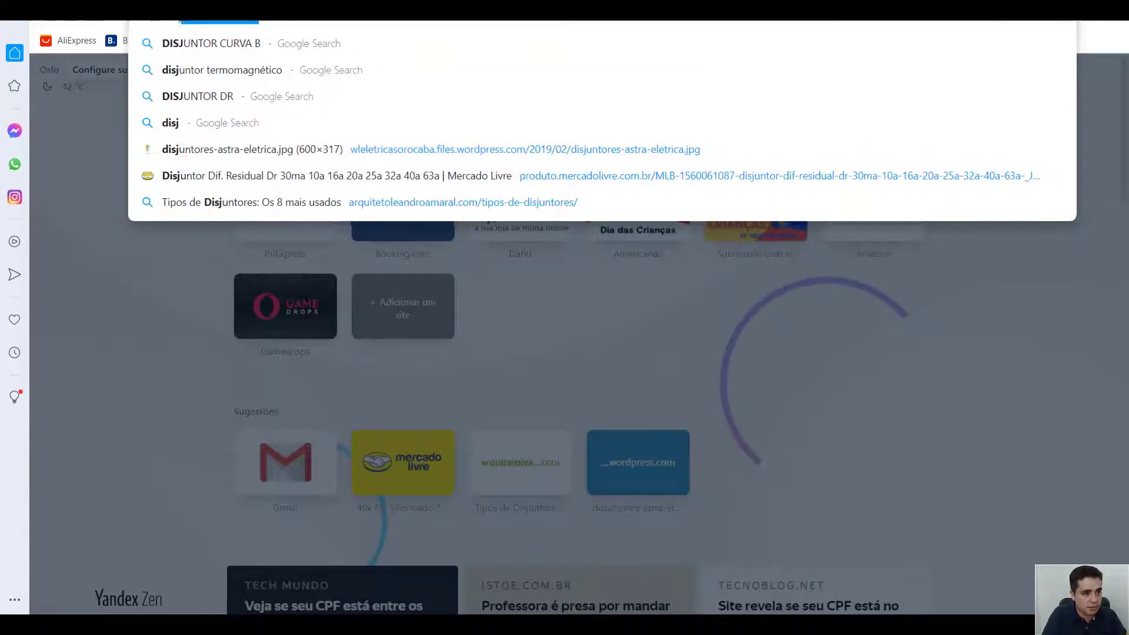
pyautogui.write('untor 40a')
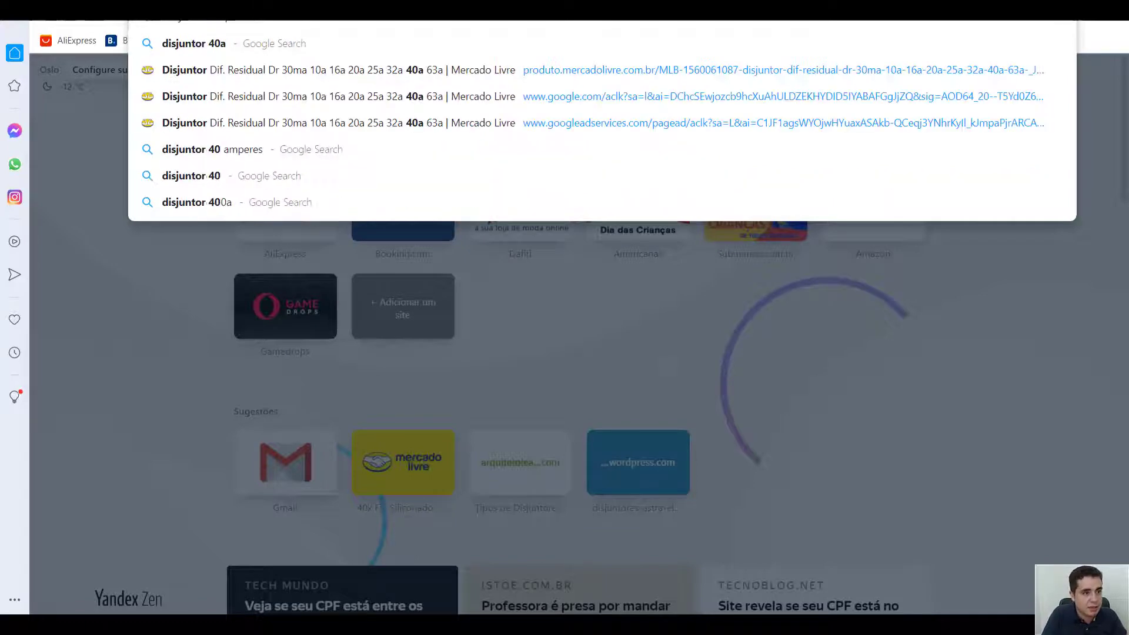
pyautogui.write(' bi')
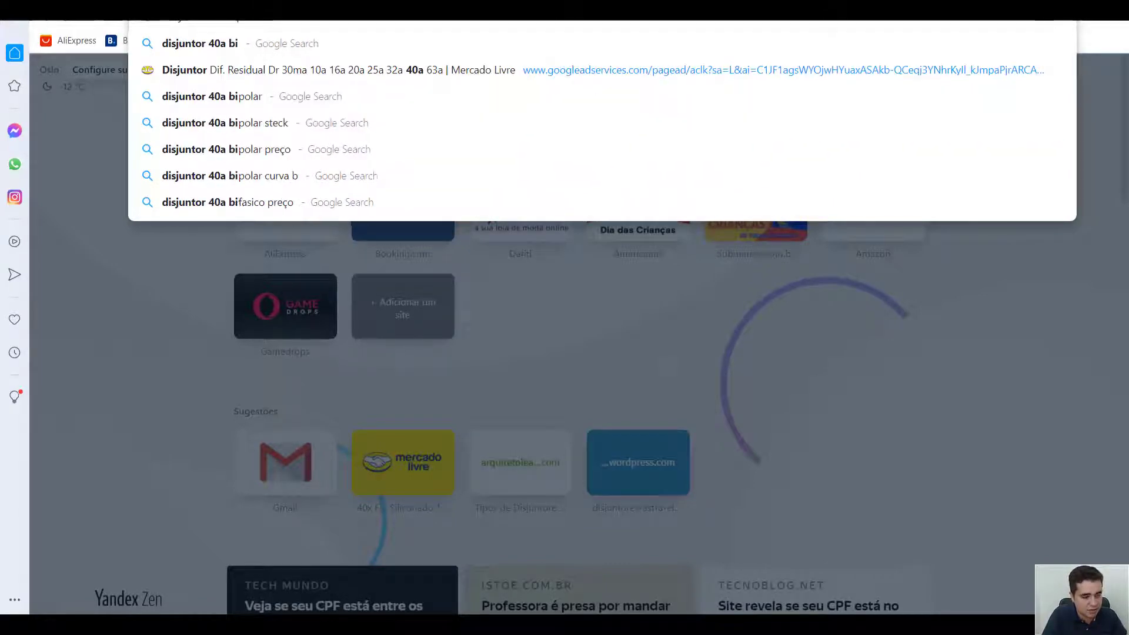
pyautogui.write('fasi')
pyautogui.press('Return')
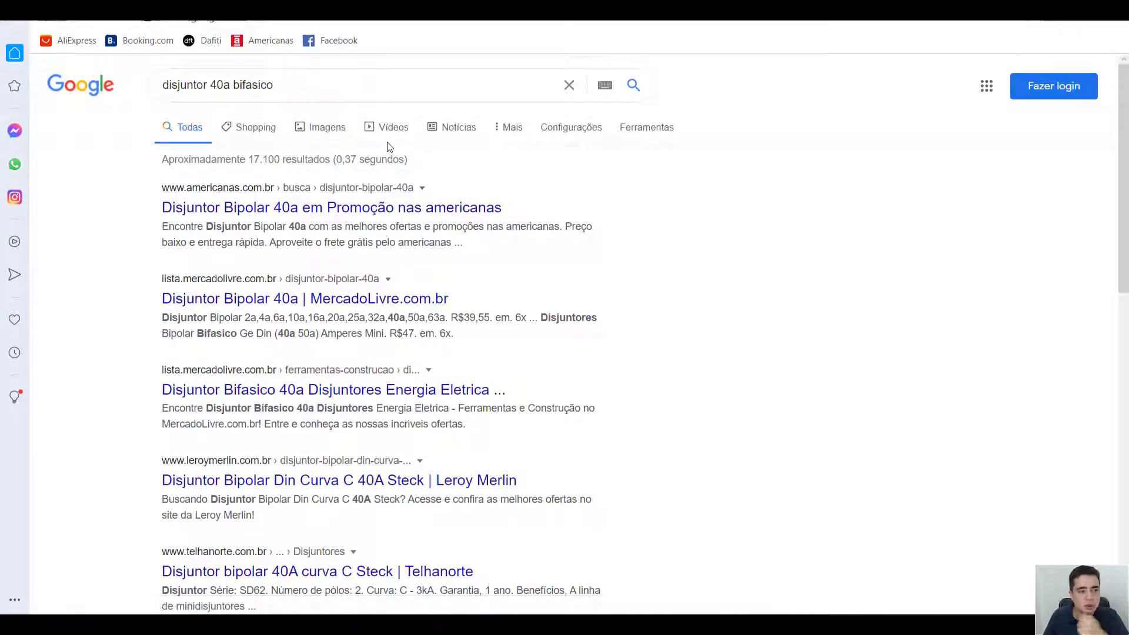
pyautogui.click(320, 127)
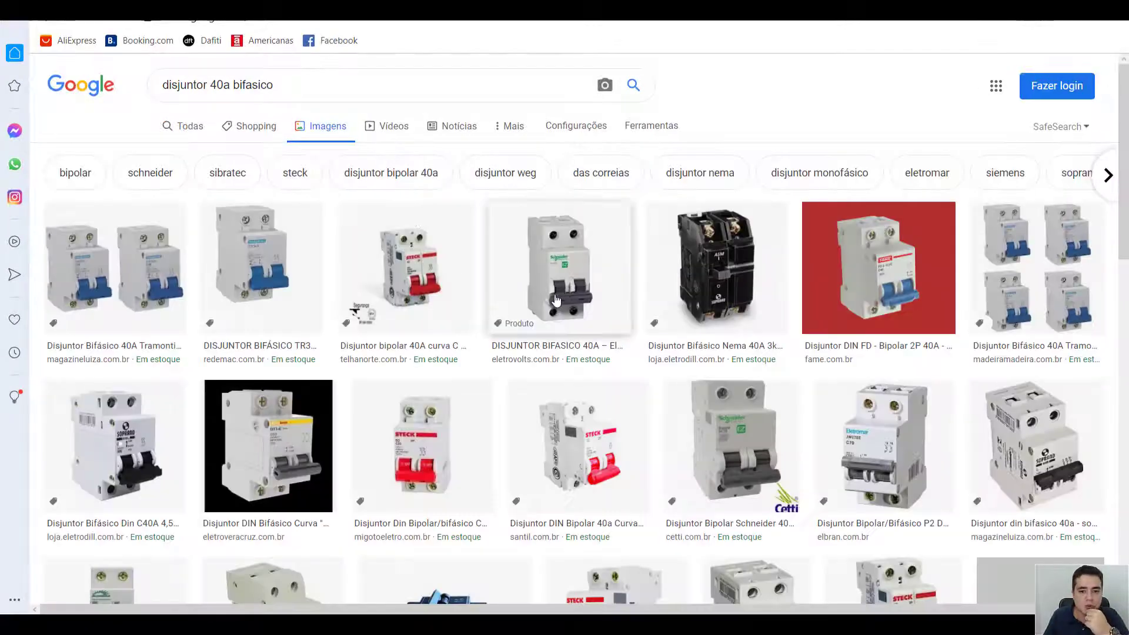
pyautogui.click(860, 273)
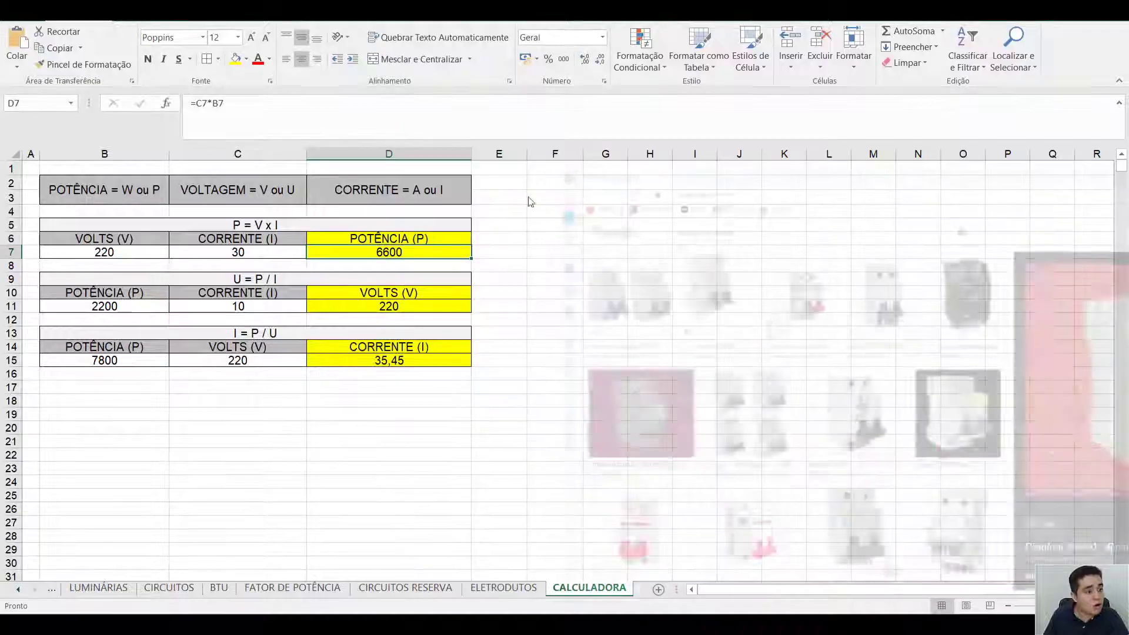
# Enter 127 V in B7 and 40 A in C7, giving a power of 5080.
pyautogui.click(132, 256)
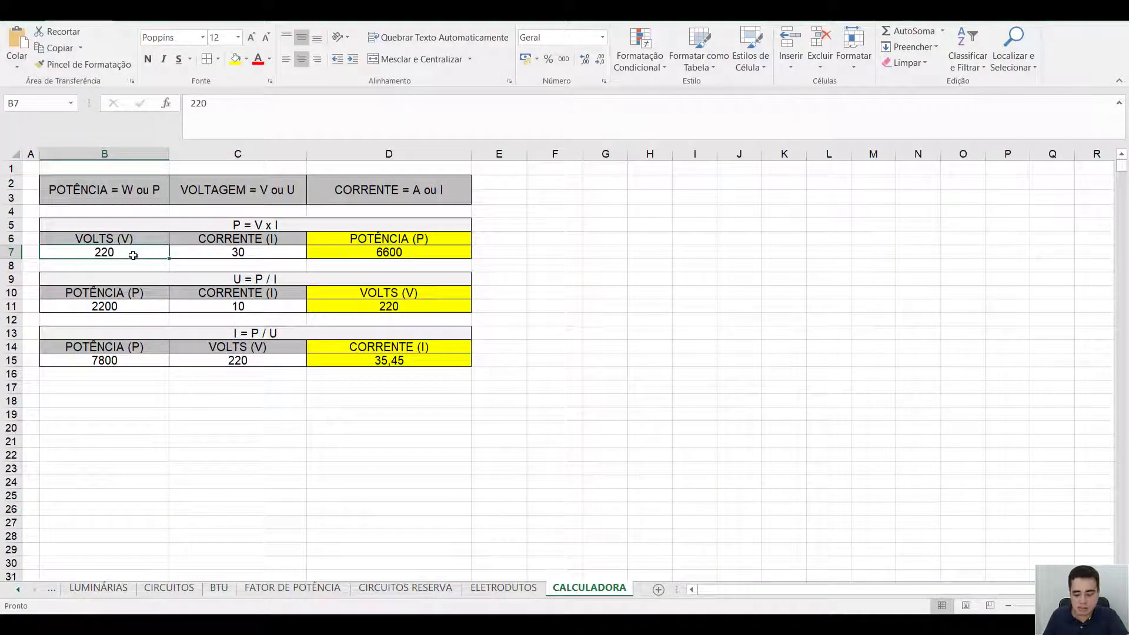
pyautogui.press('Right')
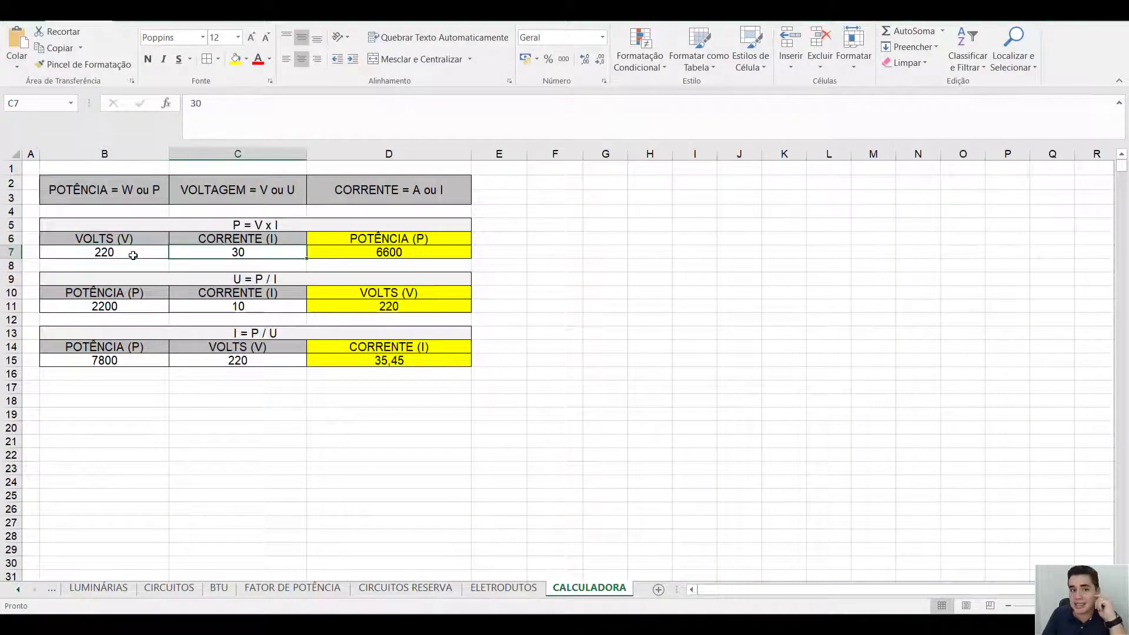
pyautogui.click(133, 255)
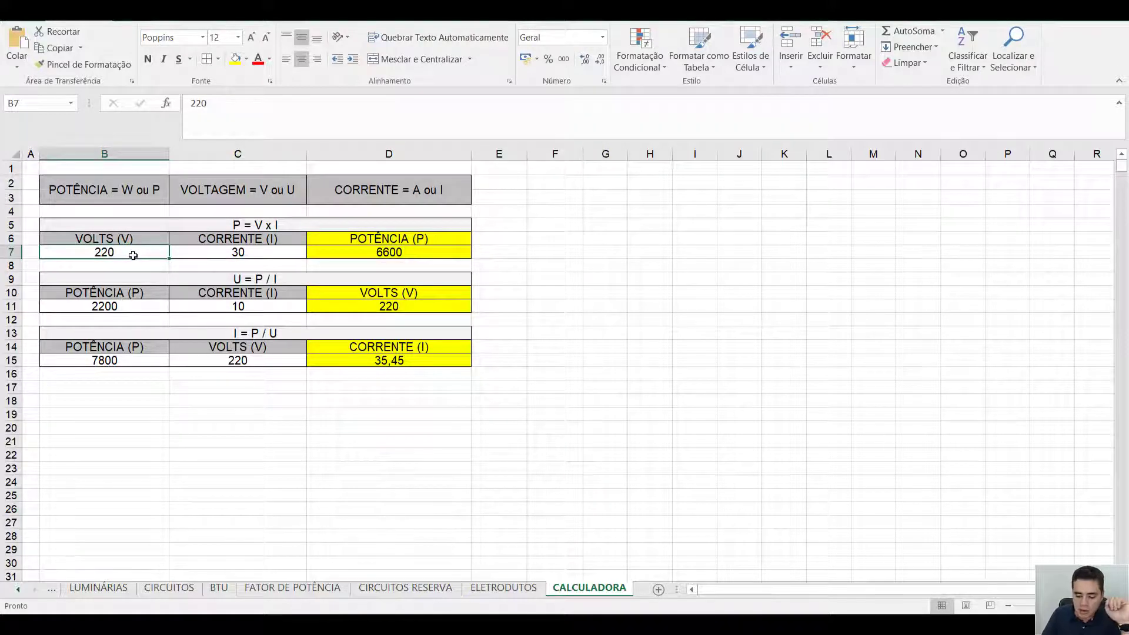
pyautogui.write('127')
pyautogui.press('Right')
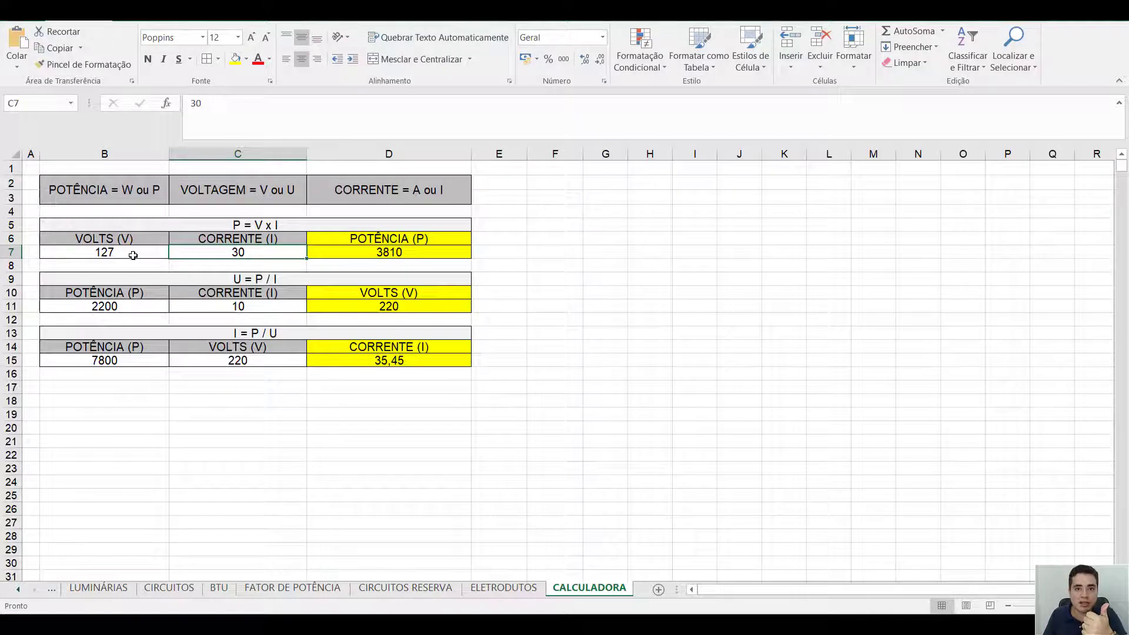
pyautogui.write('40')
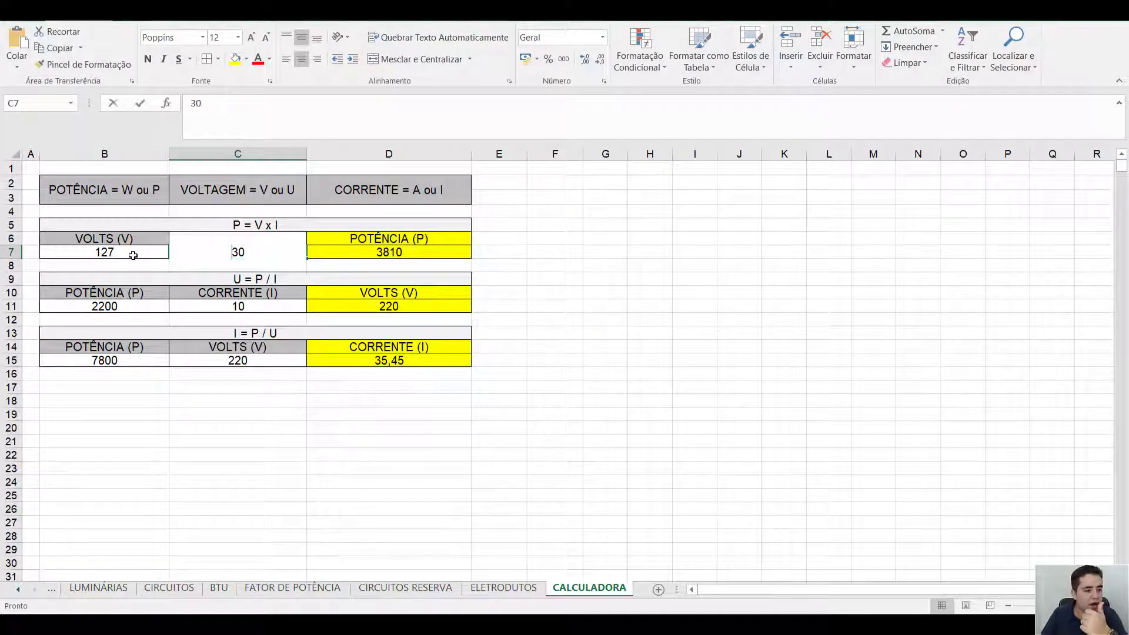
pyautogui.press('Right')
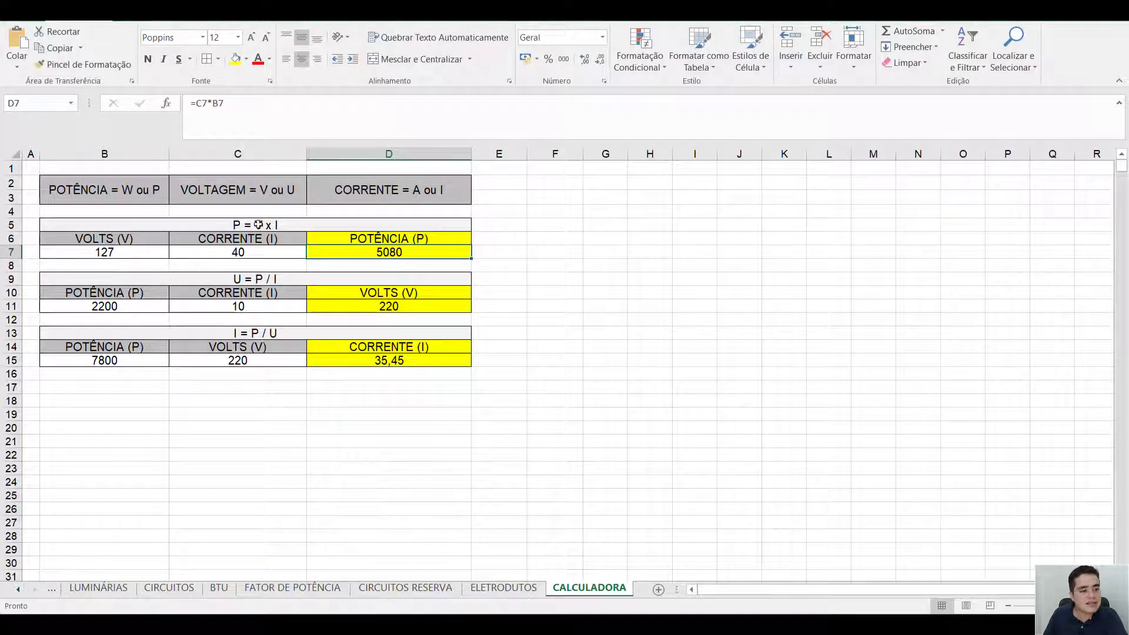
# Change B7 back to 220 V so D7 shows a power of 8800.
pyautogui.click(241, 257)
pyautogui.click(129, 252)
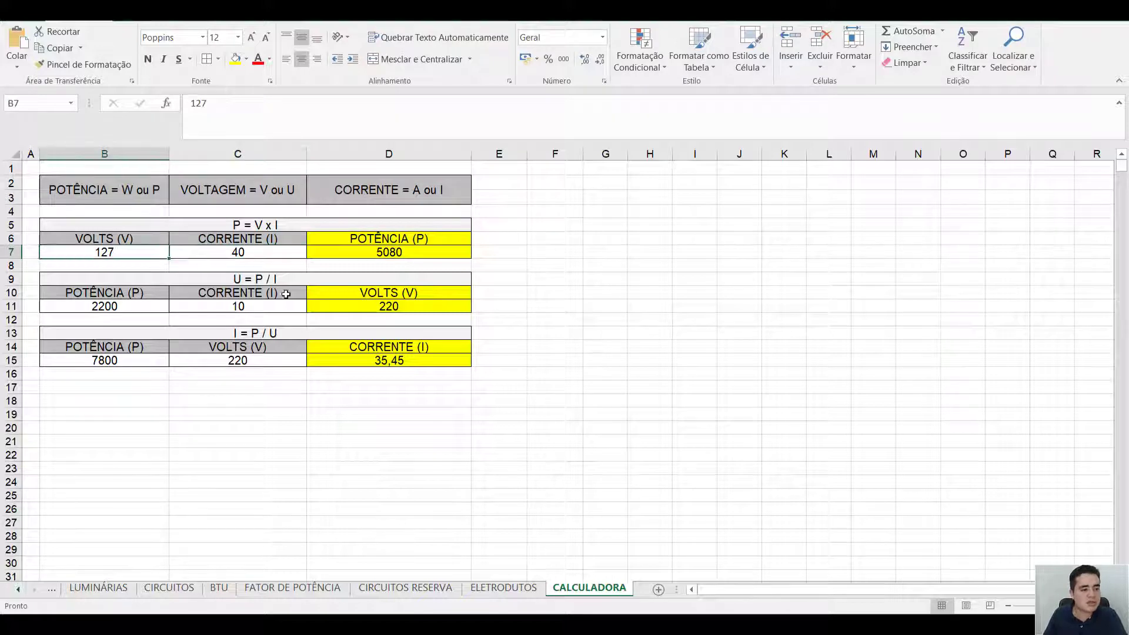
pyautogui.click(364, 251)
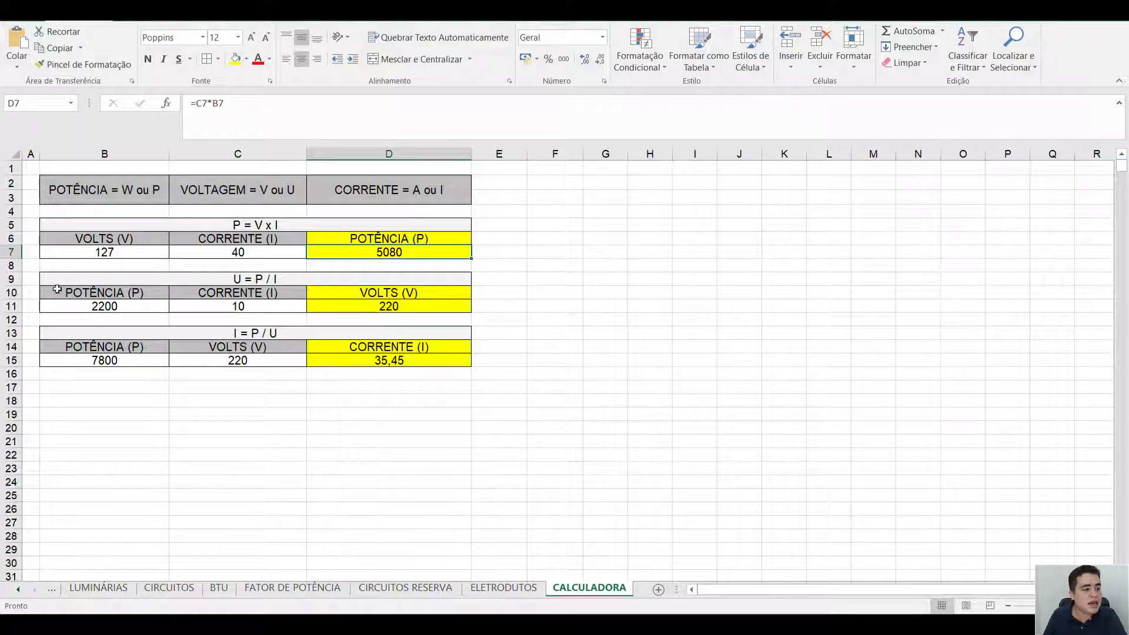
pyautogui.click(77, 253)
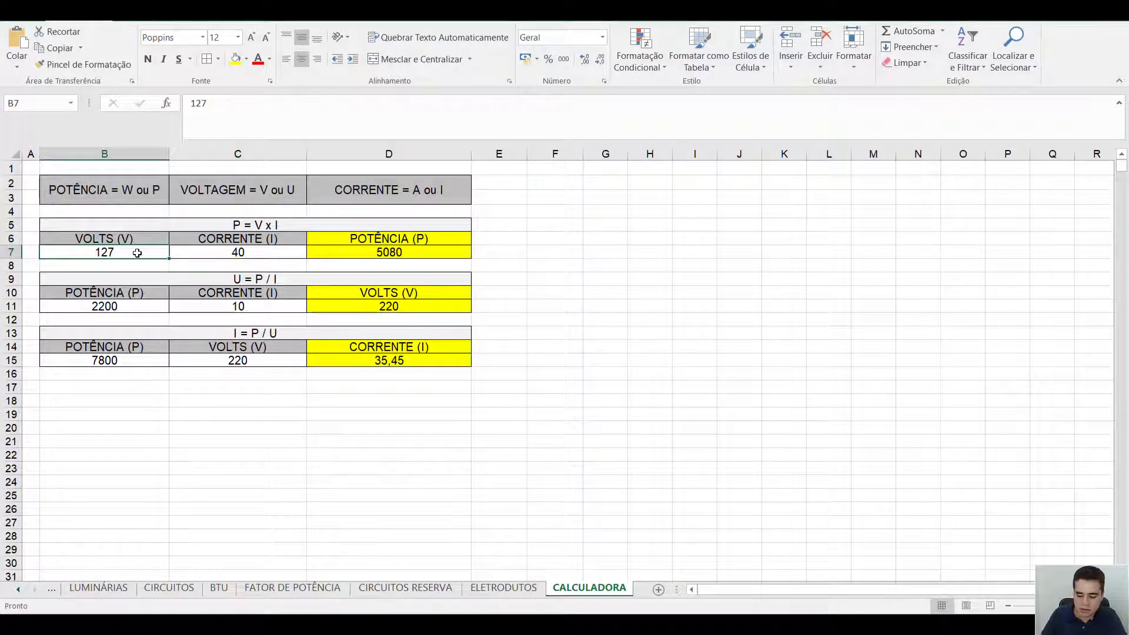
pyautogui.write('220')
pyautogui.press('Tab')
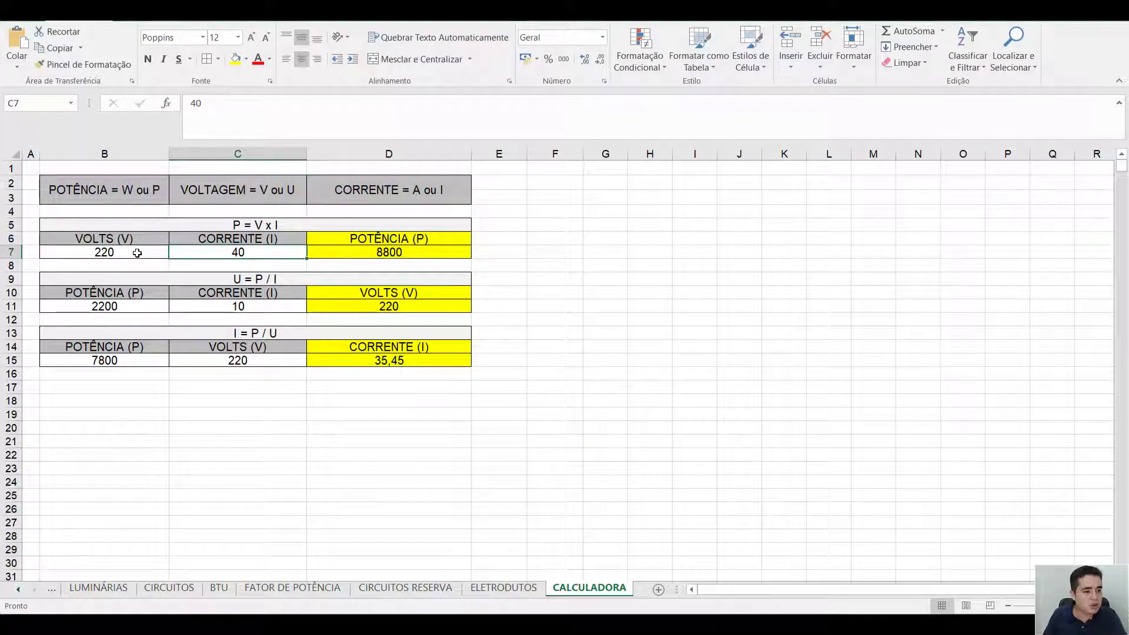
pyautogui.click(350, 257)
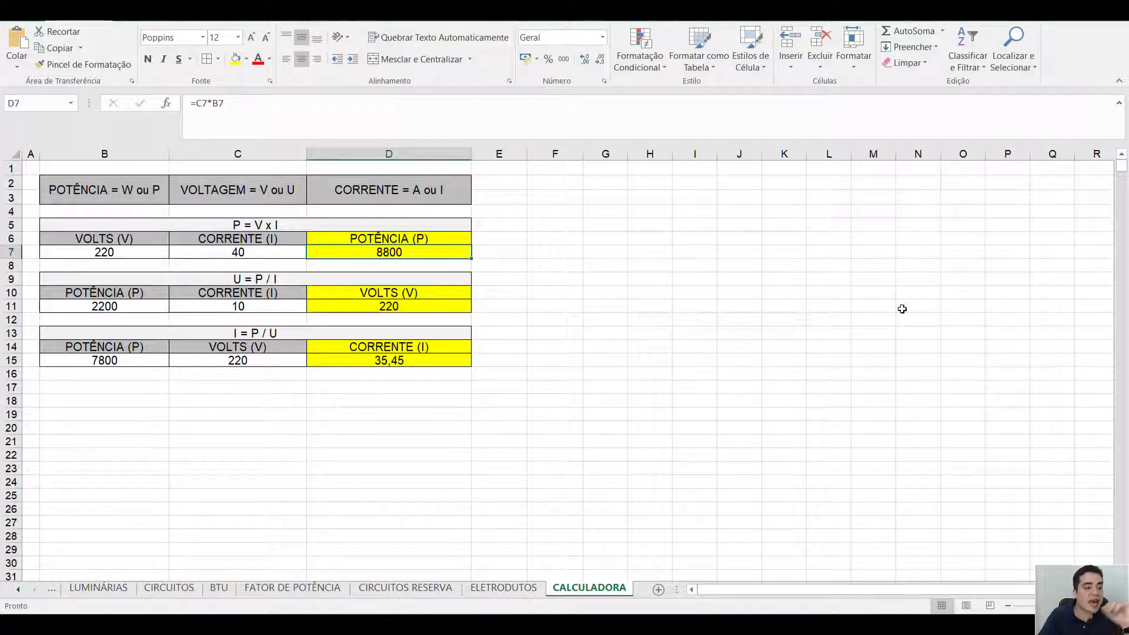
# Test the U = P / I table with 4000 W power in B11 and 6 A current in C11.
pyautogui.moveTo(194, 277); pyautogui.dragTo(366, 303)
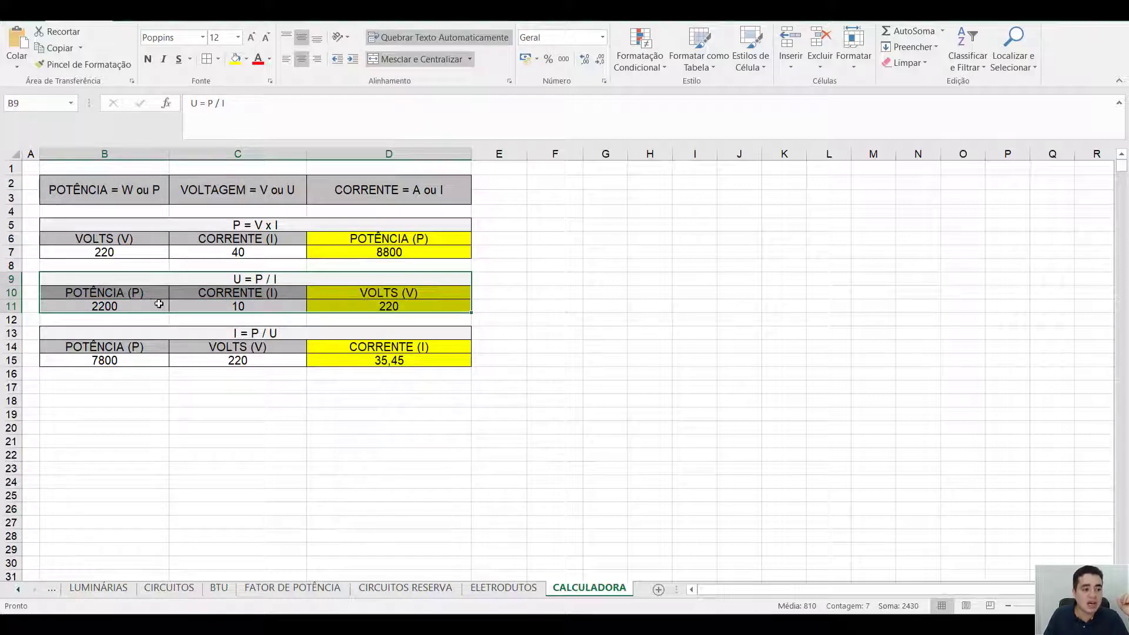
pyautogui.click(141, 304)
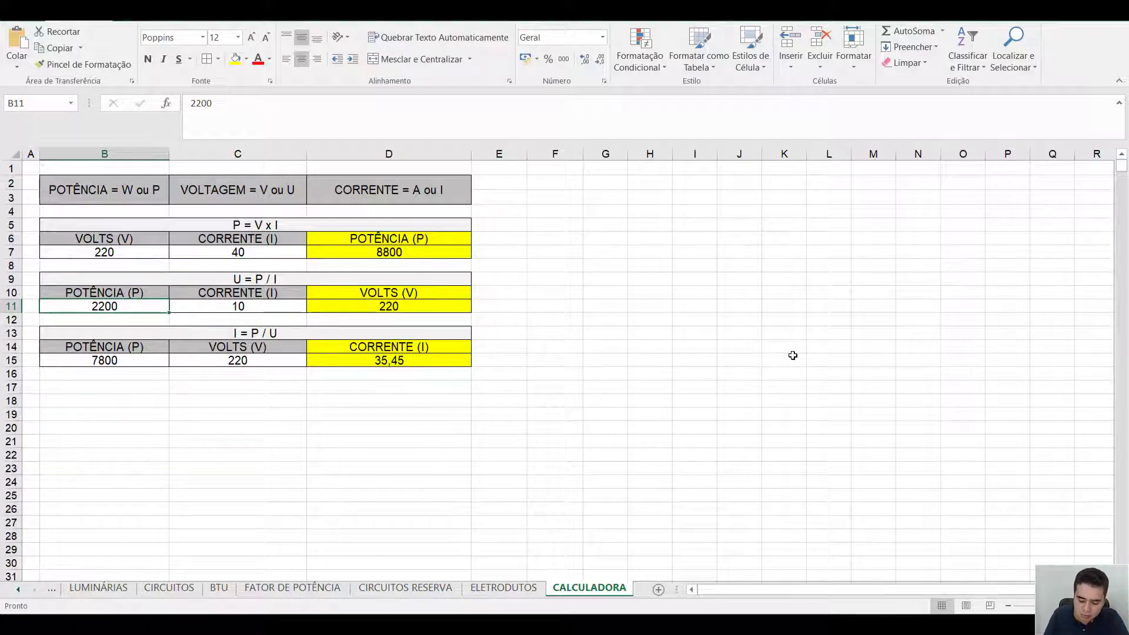
pyautogui.write('4000')
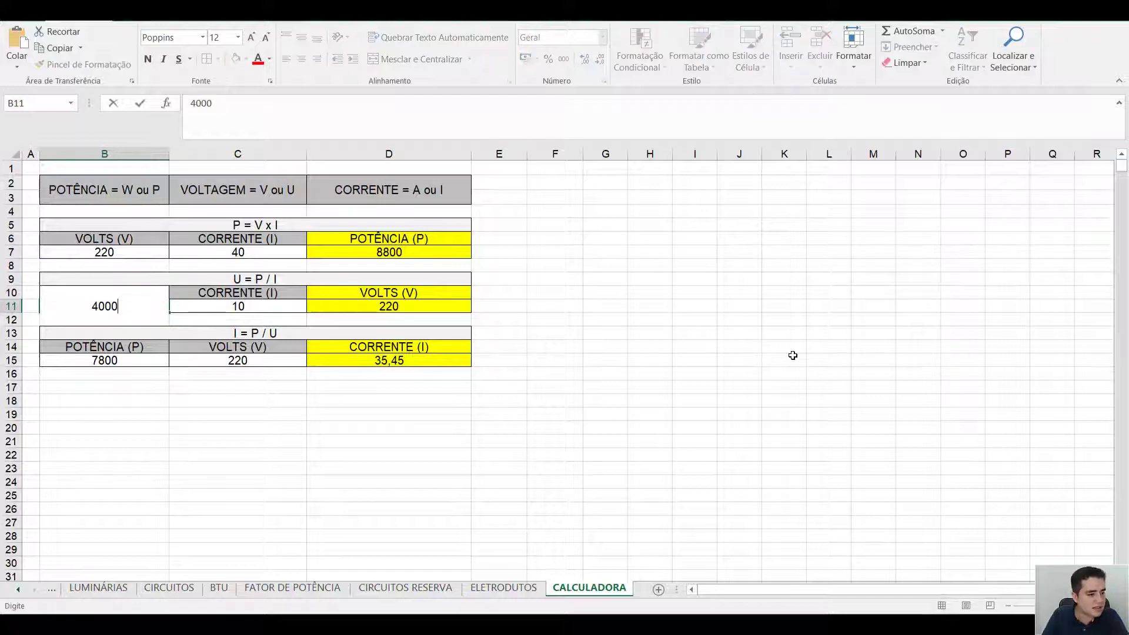
pyautogui.press('Tab')
pyautogui.press('Right')
pyautogui.press('Left')
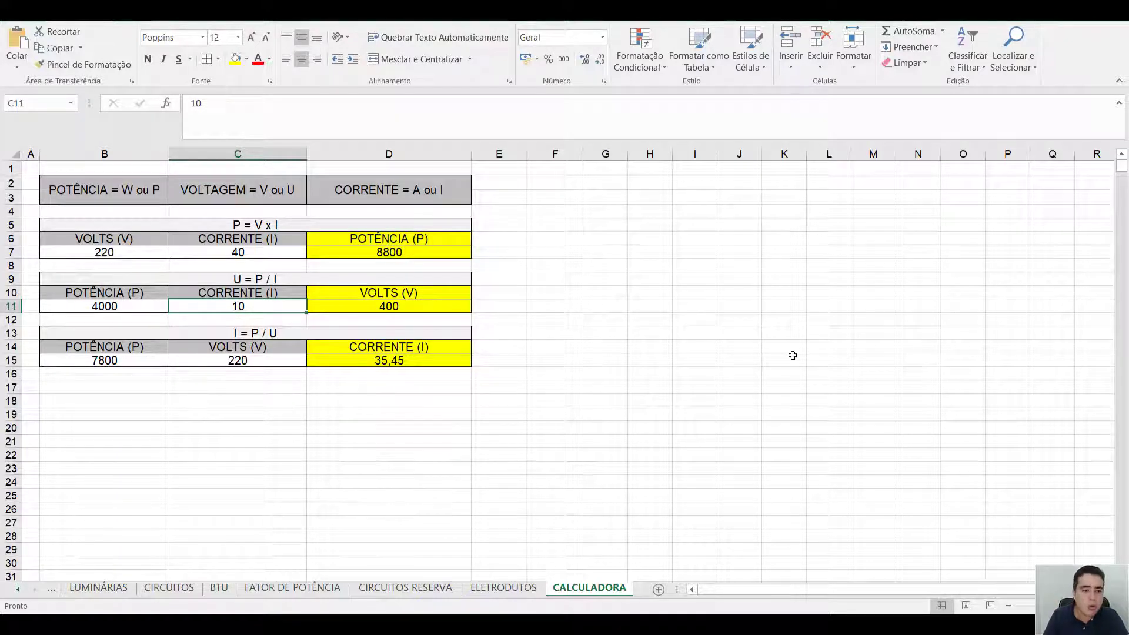
pyautogui.write('6')
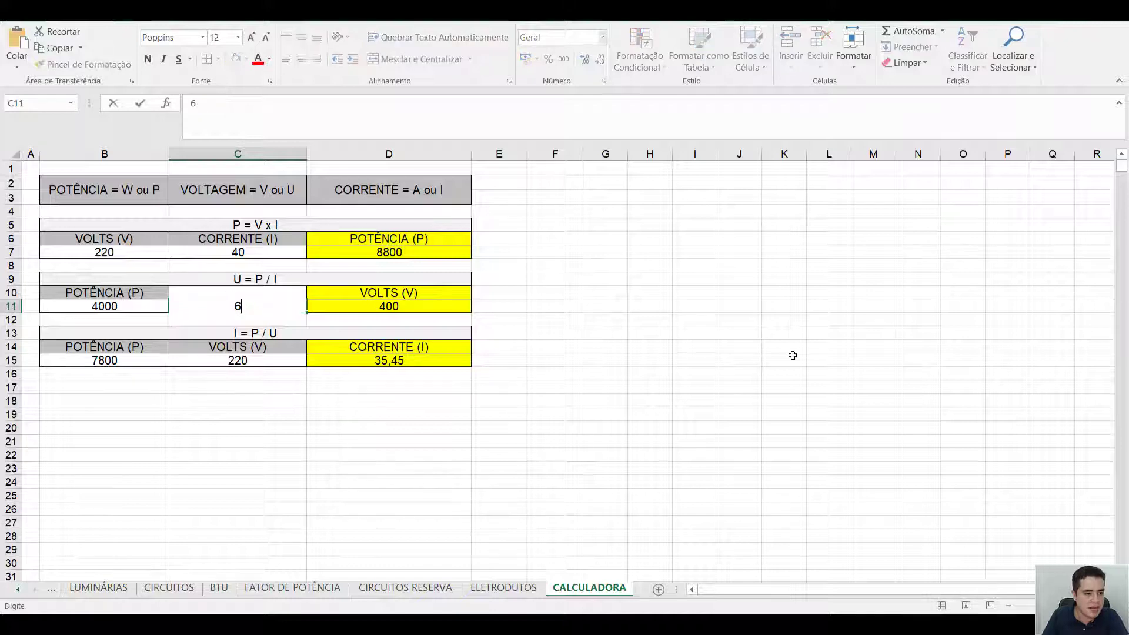
pyautogui.press('Tab')
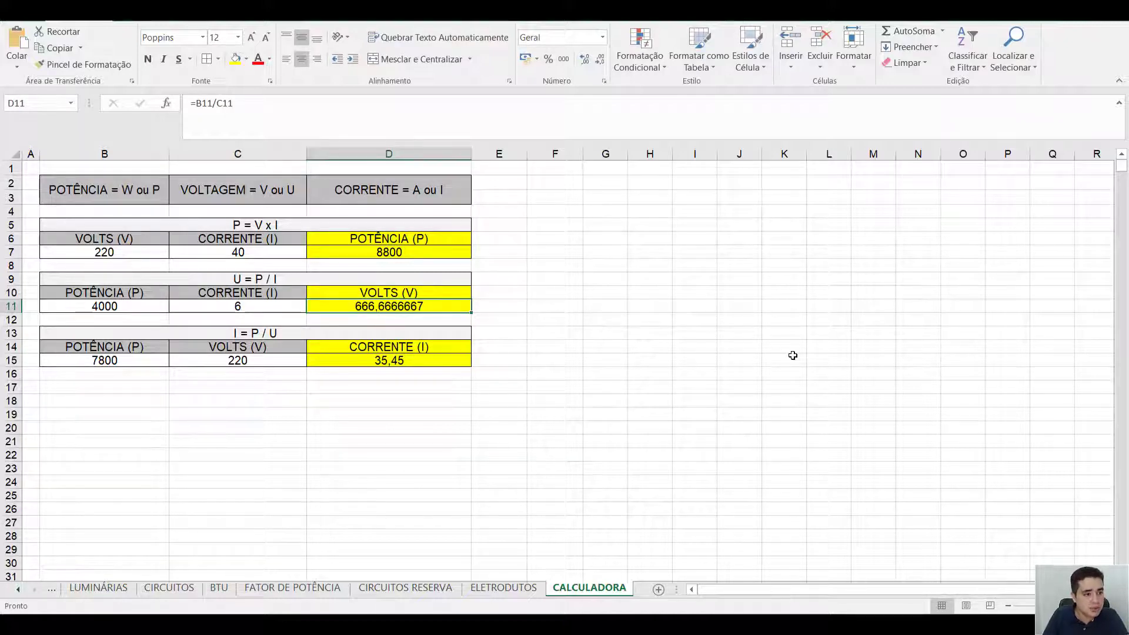
pyautogui.press('Right')
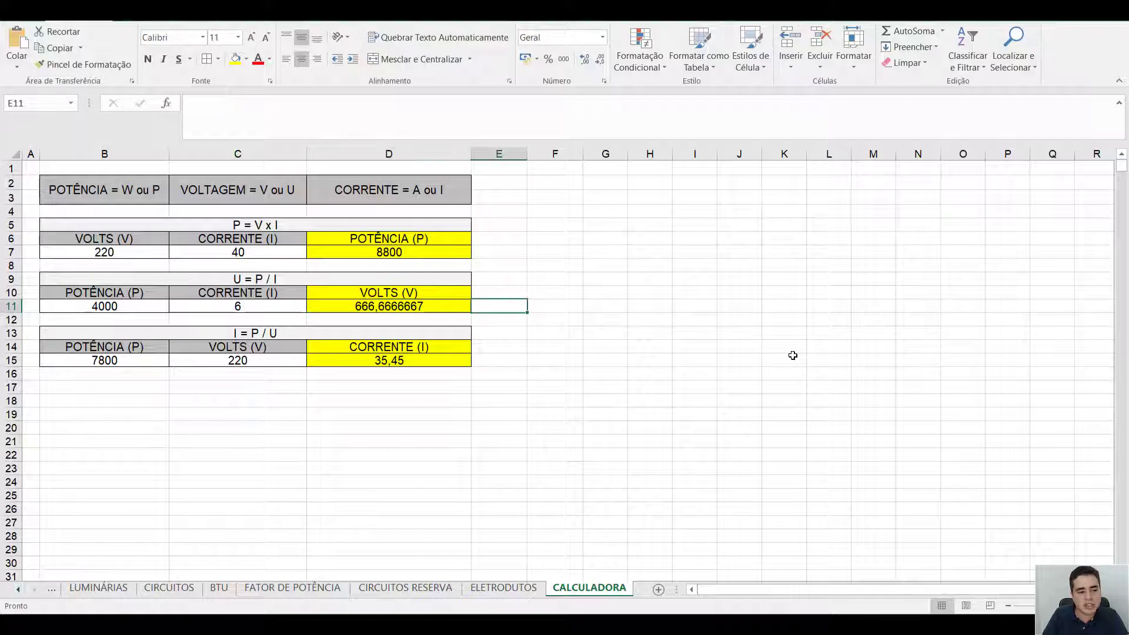
pyautogui.press('Left')
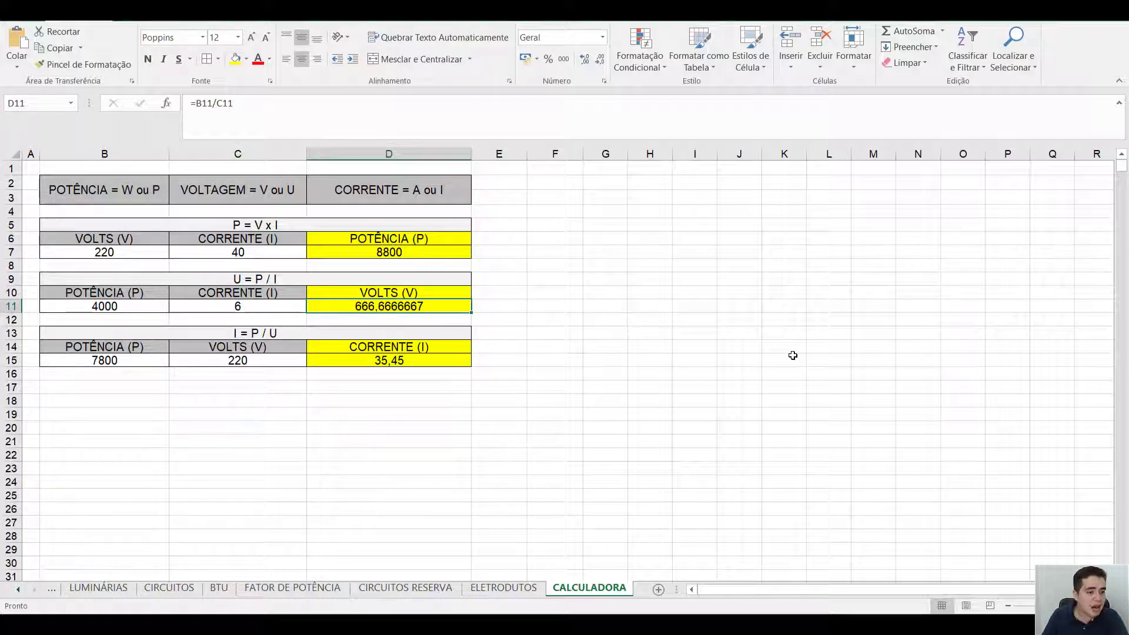
# Enter 8800 W and 40 A in the U = P / I table so D11 returns 220 V.
pyautogui.moveTo(213, 293); pyautogui.dragTo(412, 306)
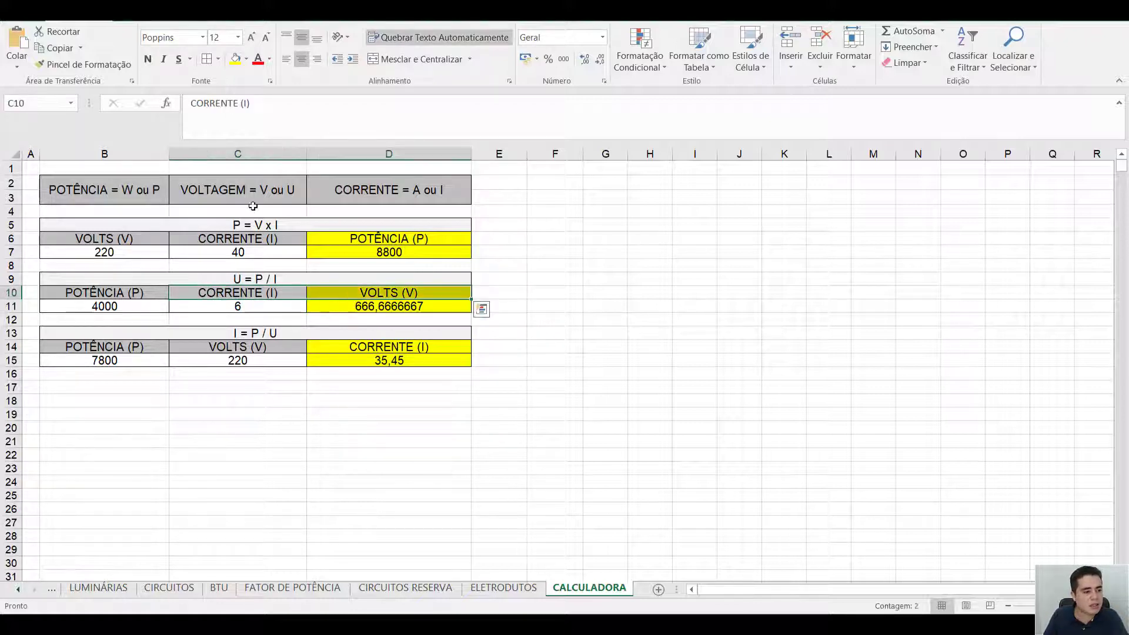
pyautogui.click(247, 237)
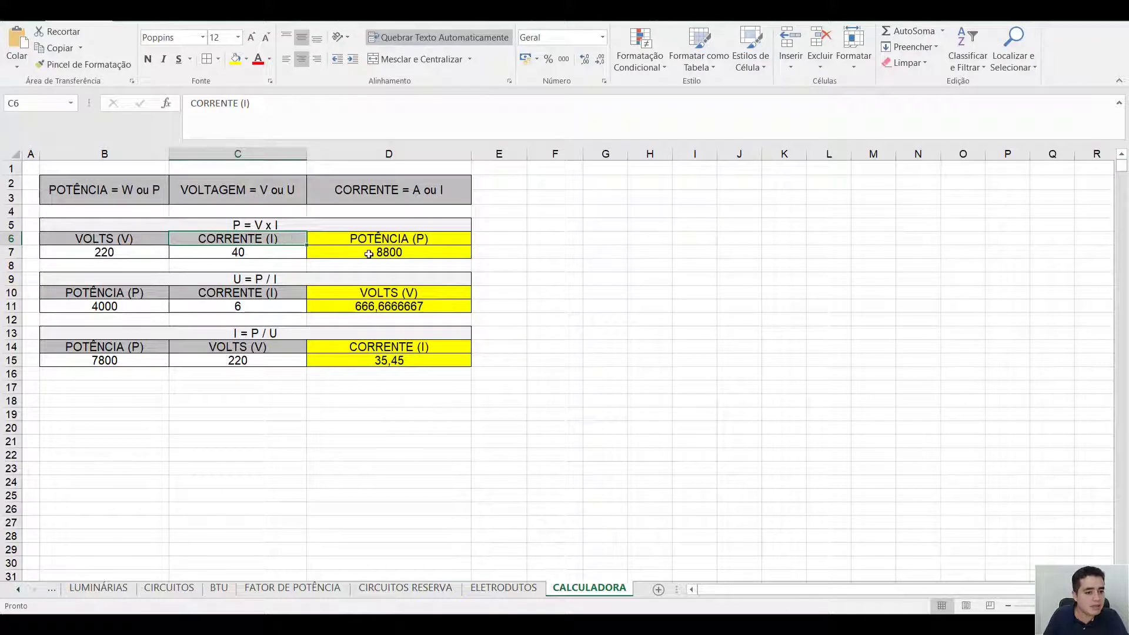
pyautogui.click(380, 252)
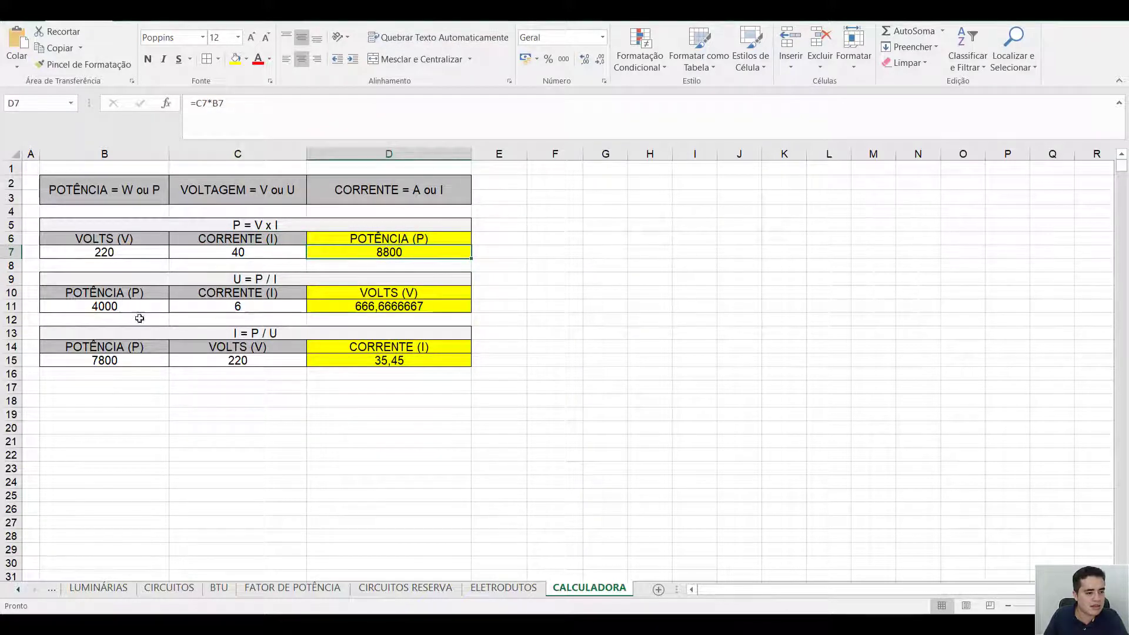
pyautogui.click(137, 306)
pyautogui.write('880')
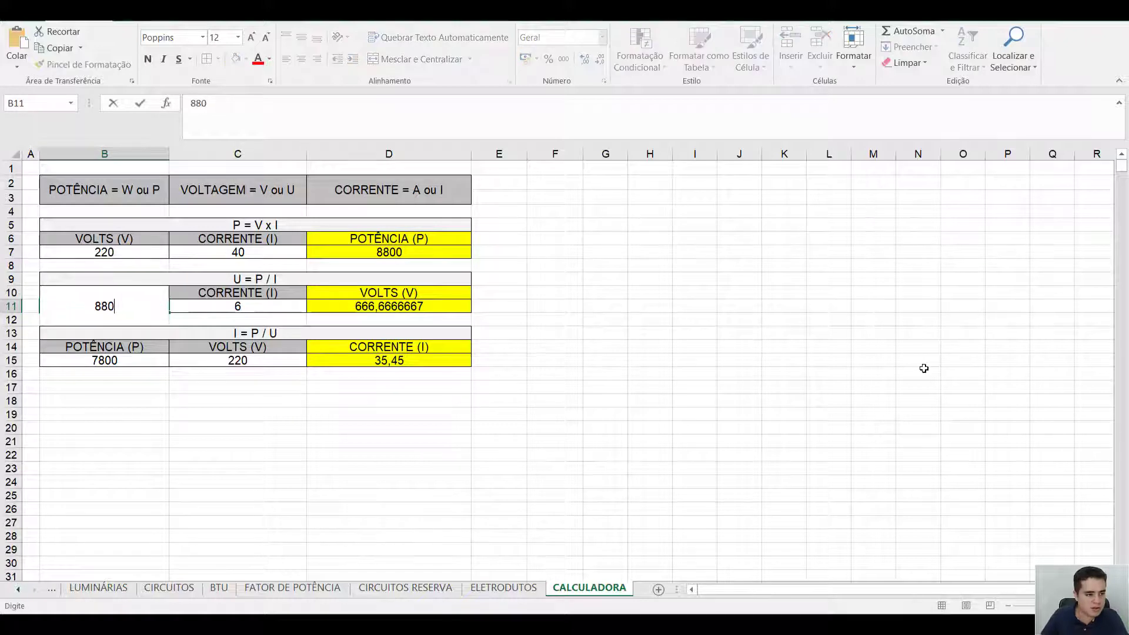
pyautogui.write('0')
pyautogui.press('Tab')
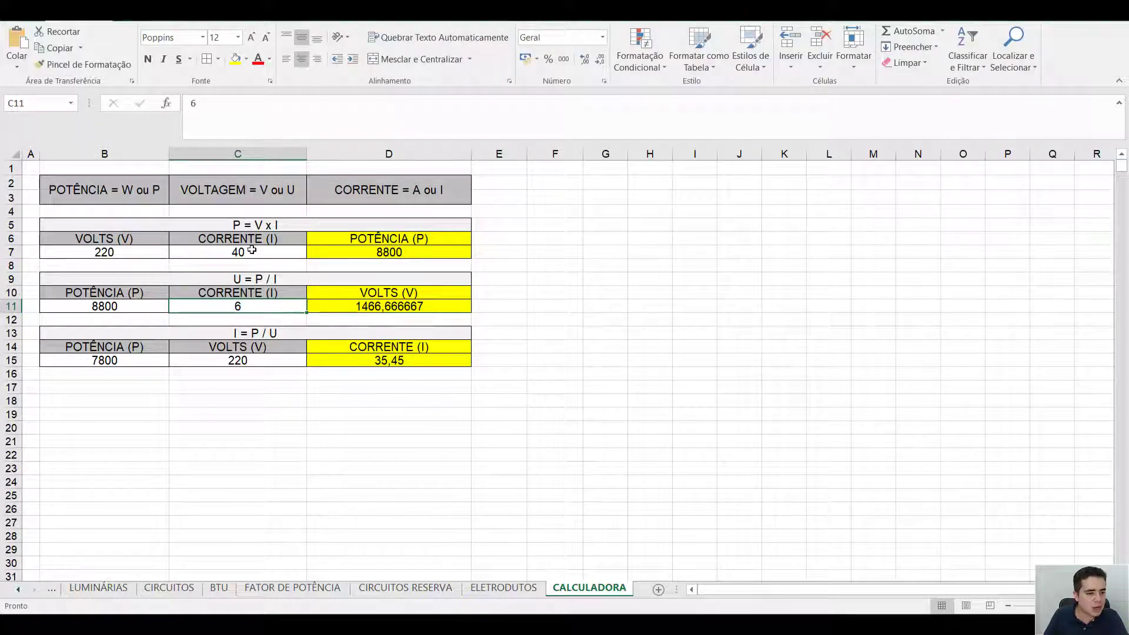
pyautogui.write('40')
pyautogui.press('Tab')
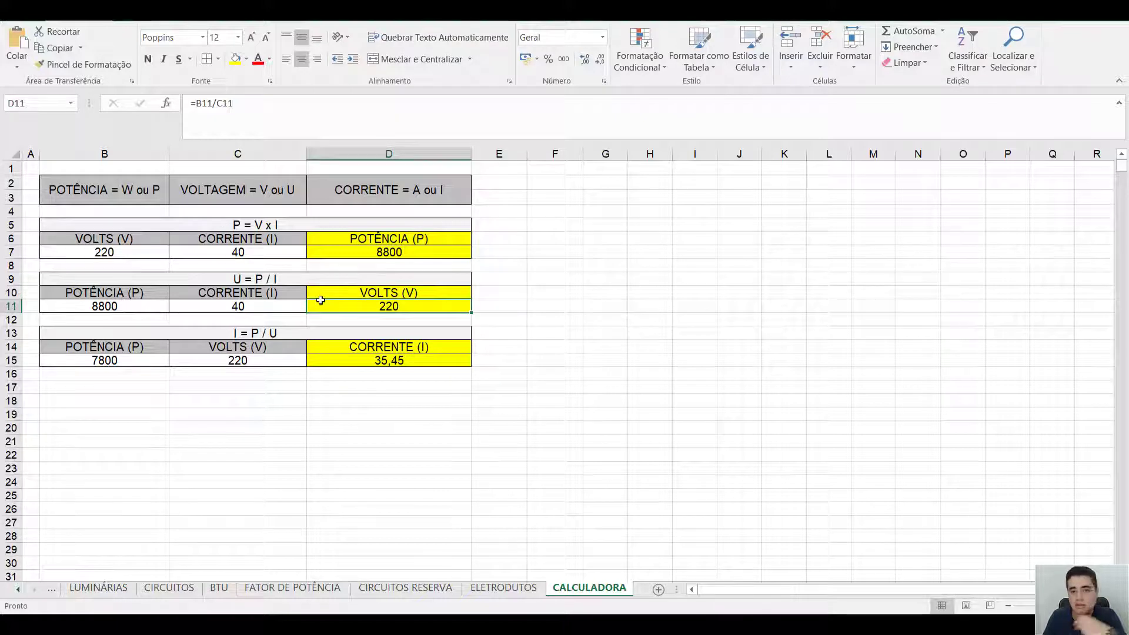
# From an 'arcondi' search, open the Casas Bahia page for the LG Dual Inverter 18.000 BTUs 220v air conditioner.
pyautogui.click(241, 334)
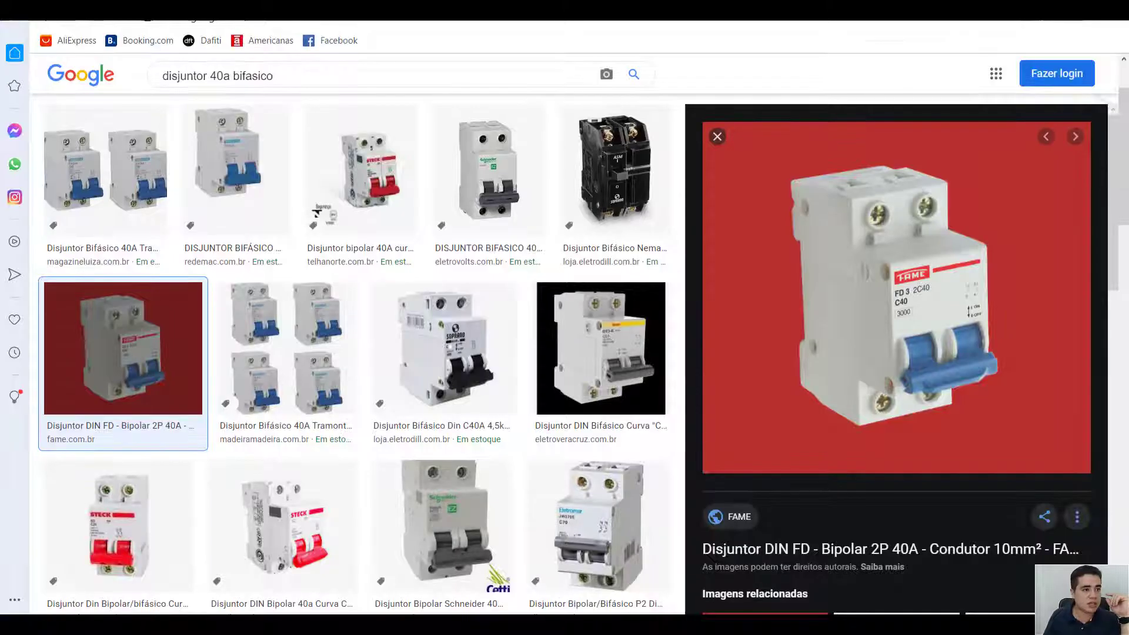
pyautogui.hotkey('ctrl', 't')
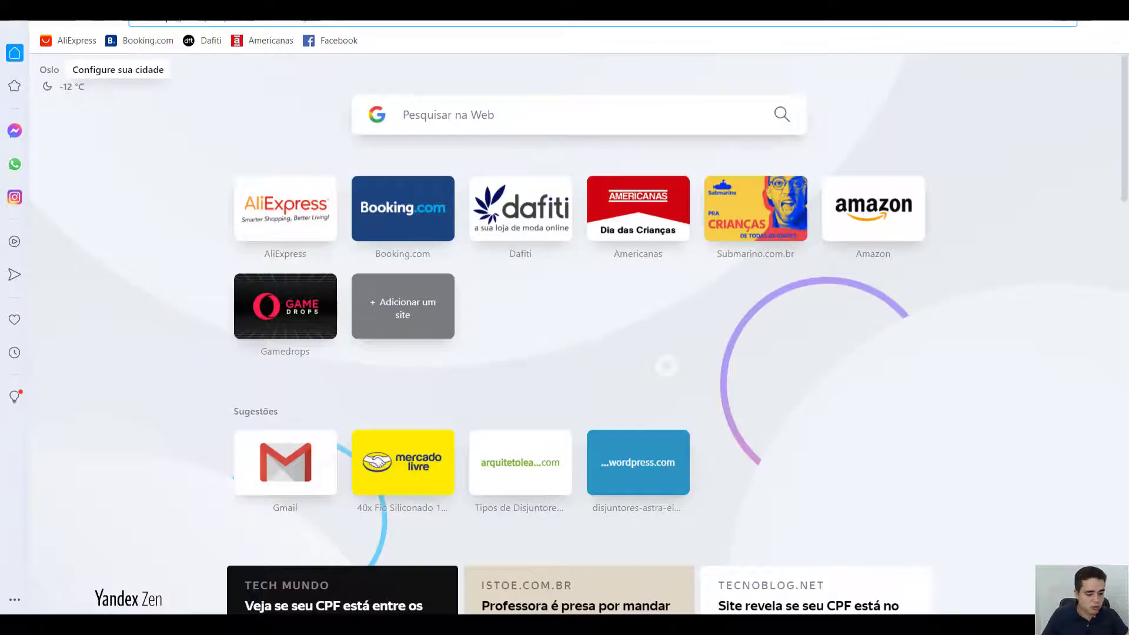
pyautogui.write('arcondi')
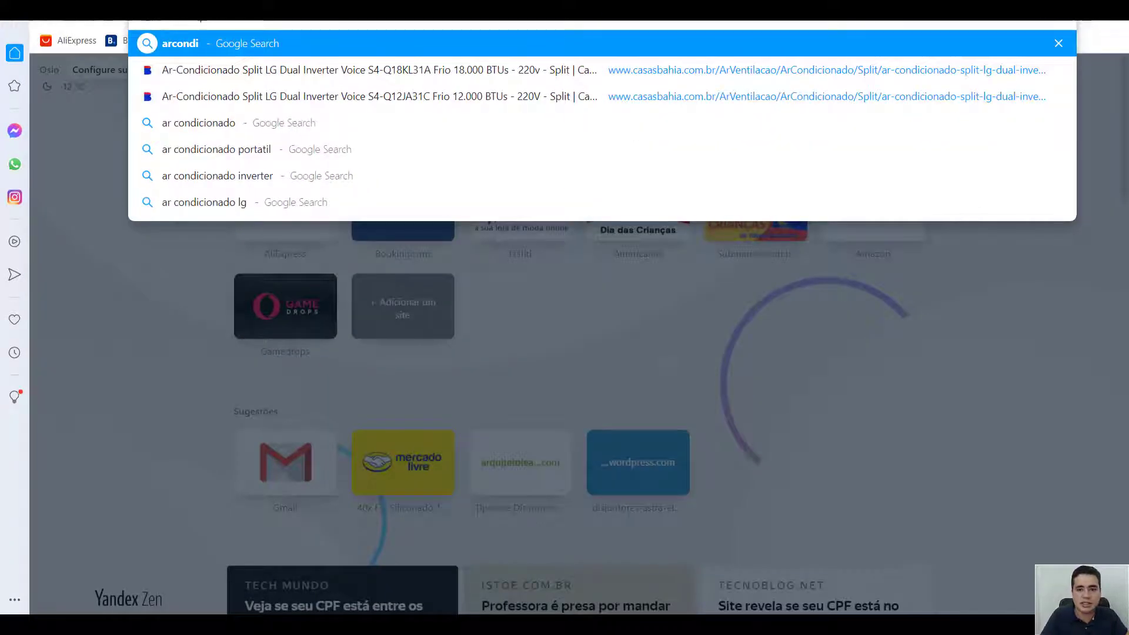
pyautogui.press('Down')
pyautogui.press('Return')
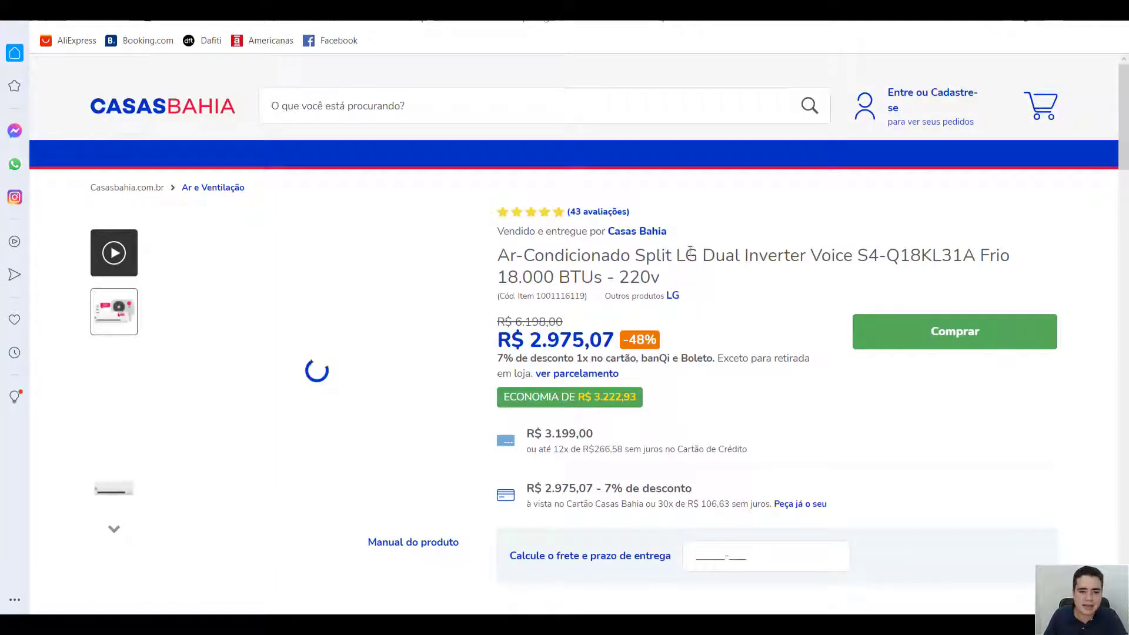
# Highlight part of the product title and scroll down the air conditioner page.
pyautogui.moveTo(759, 284); pyautogui.dragTo(497, 285)
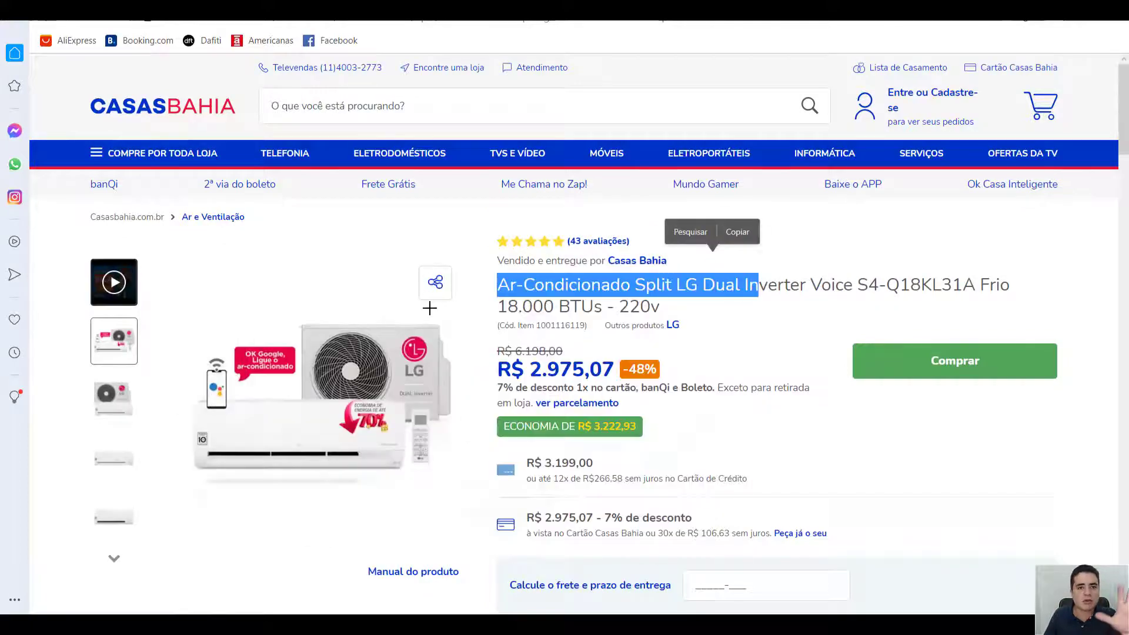
pyautogui.scroll(-5, 809, 373)
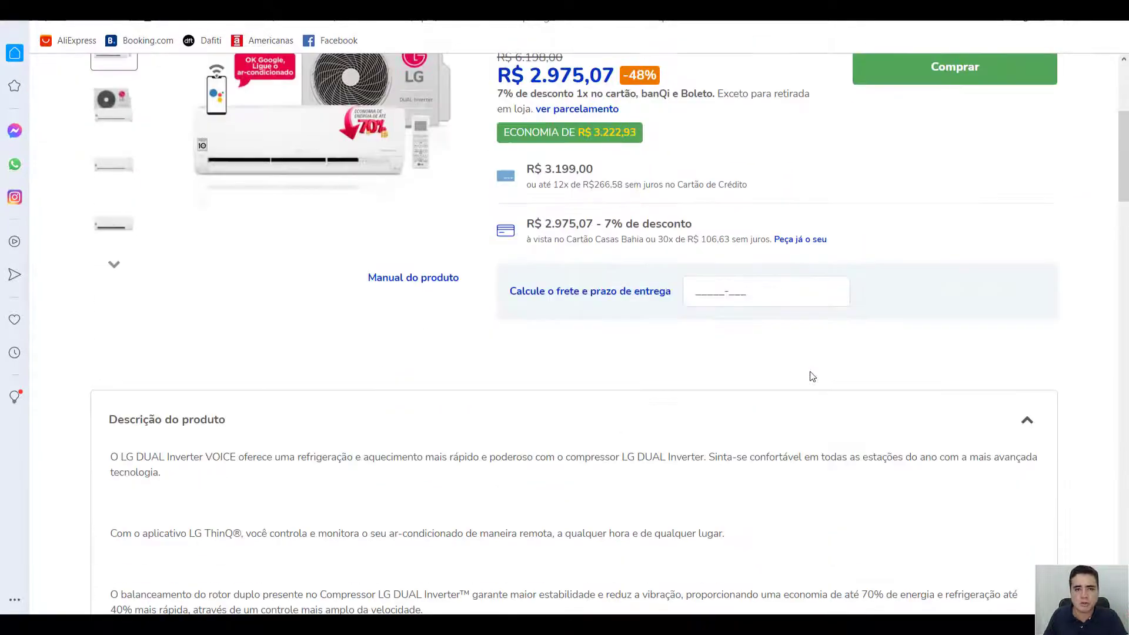
pyautogui.scroll(-5, 814, 375)
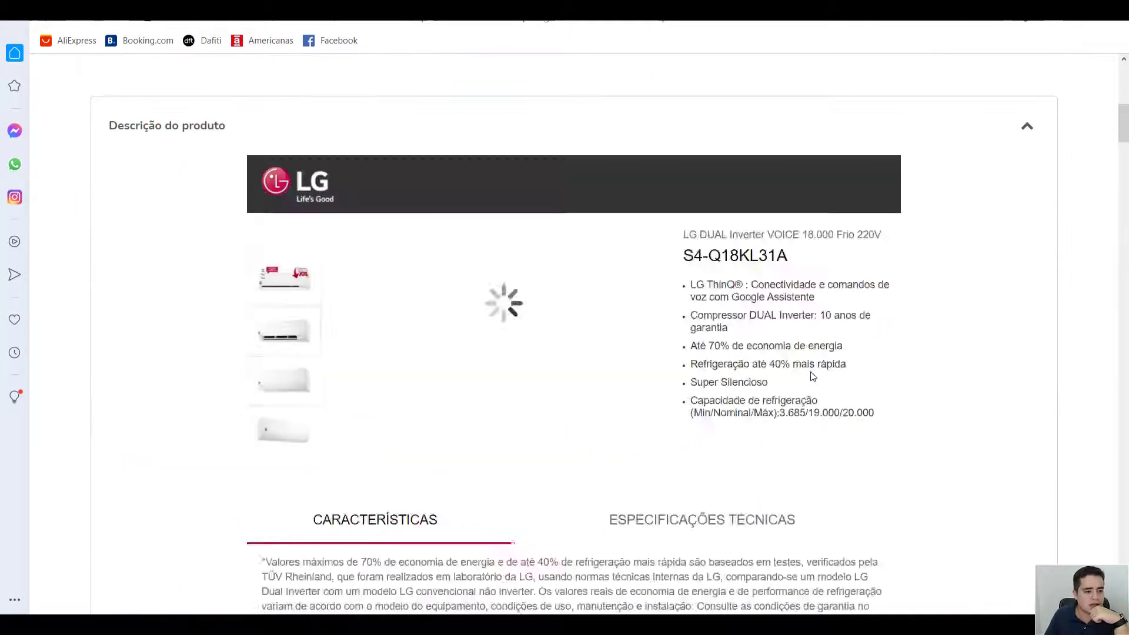
pyautogui.scroll(-4, 814, 376)
pyautogui.scroll(-5, 813, 375)
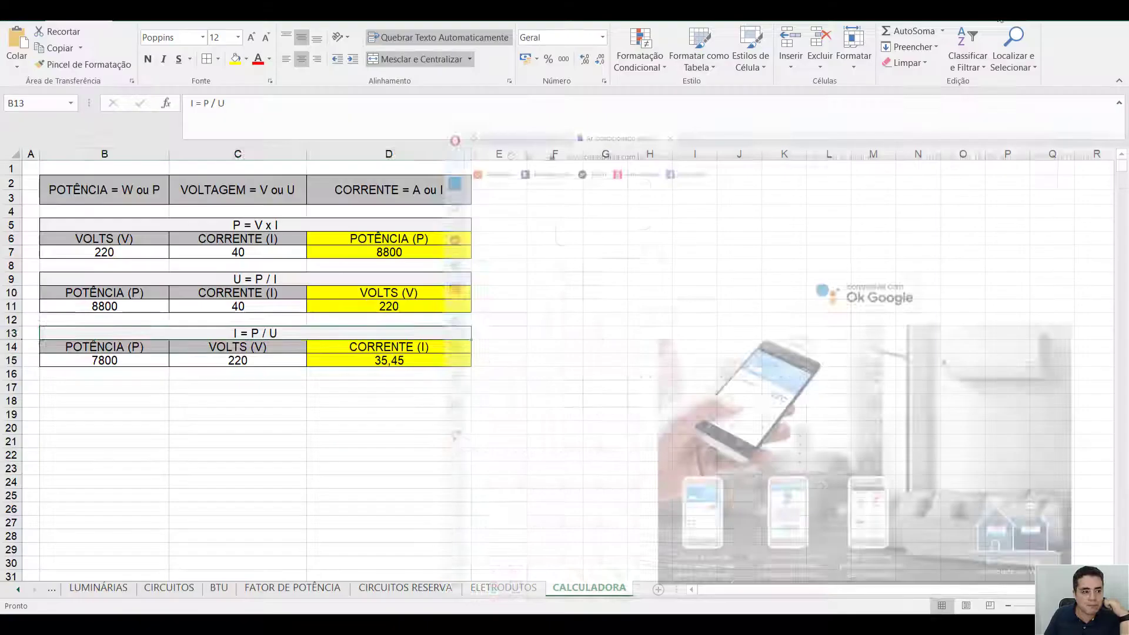
pyautogui.click(106, 361)
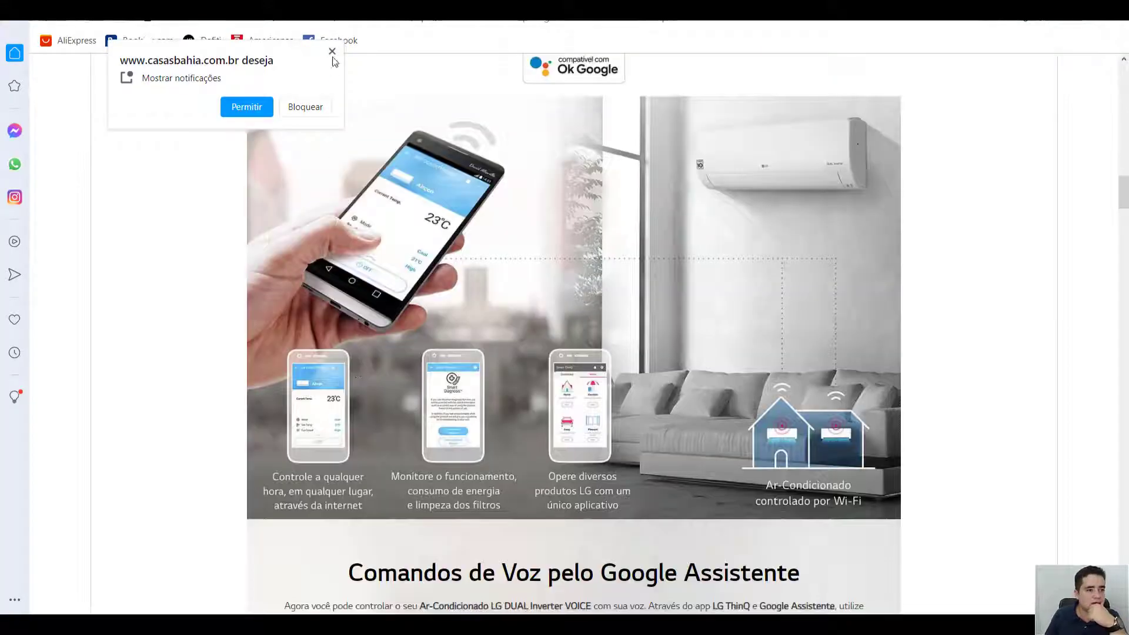
# Dismiss the notification prompt, expand Especificações Técnicas, and highlight the 1,720 W power value.
pyautogui.click(333, 57)
pyautogui.scroll(-10, 406, 317)
pyautogui.scroll(-5, 410, 324)
pyautogui.scroll(-5, 411, 328)
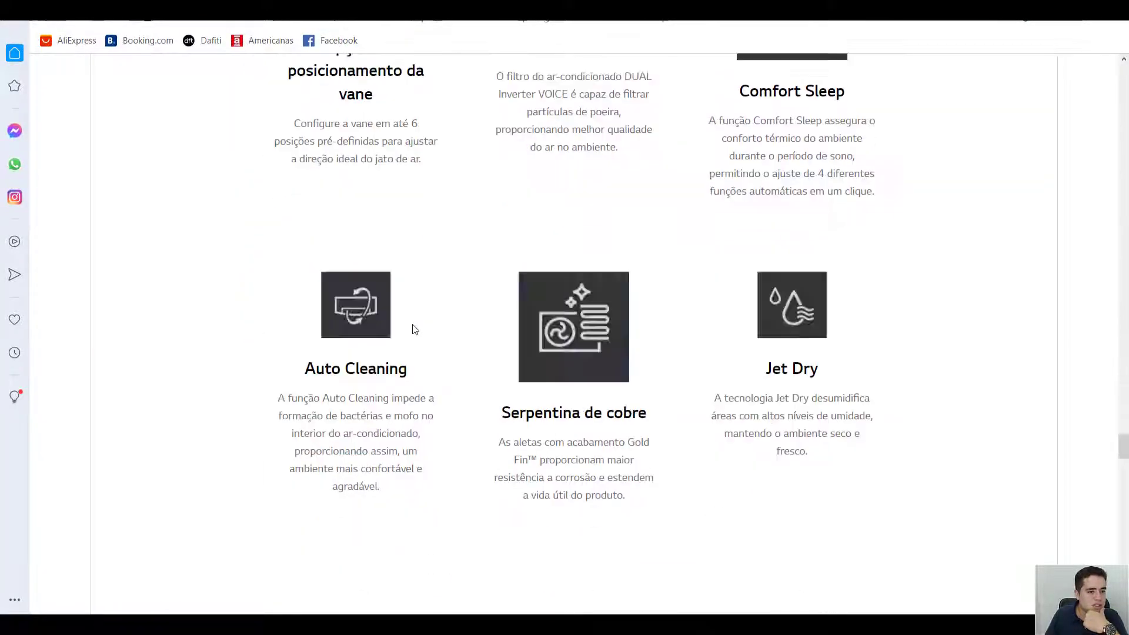
pyautogui.scroll(-10, 413, 327)
pyautogui.scroll(-5, 412, 324)
pyautogui.scroll(-10, 412, 323)
pyautogui.scroll(-1, 412, 325)
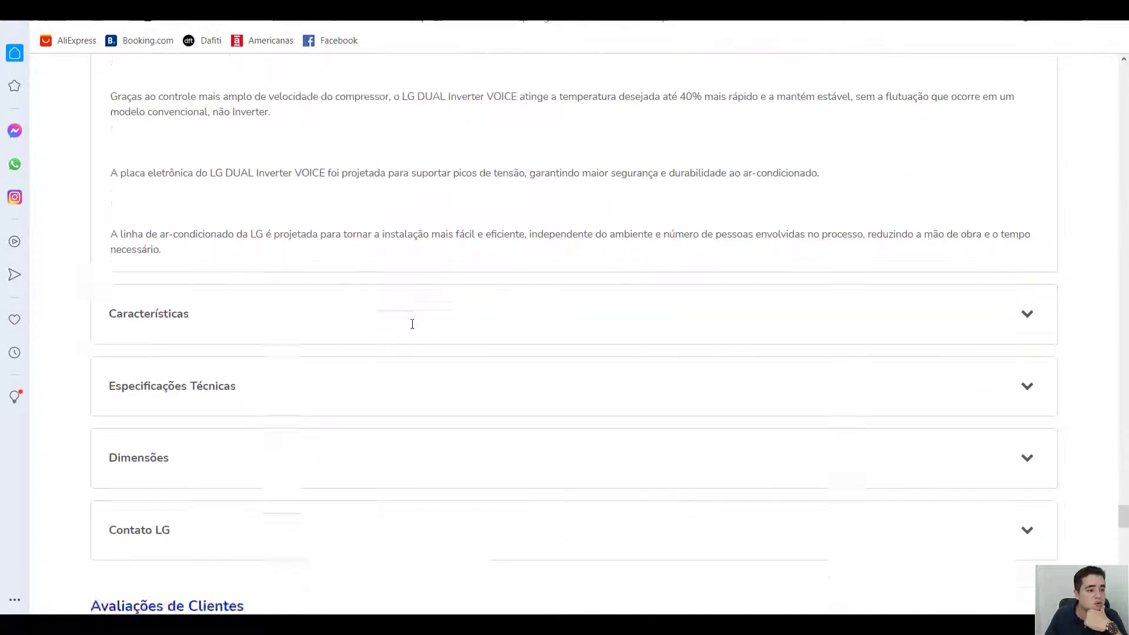
pyautogui.scroll(-1, 412, 324)
pyautogui.click(318, 339)
pyautogui.scroll(-3, 487, 323)
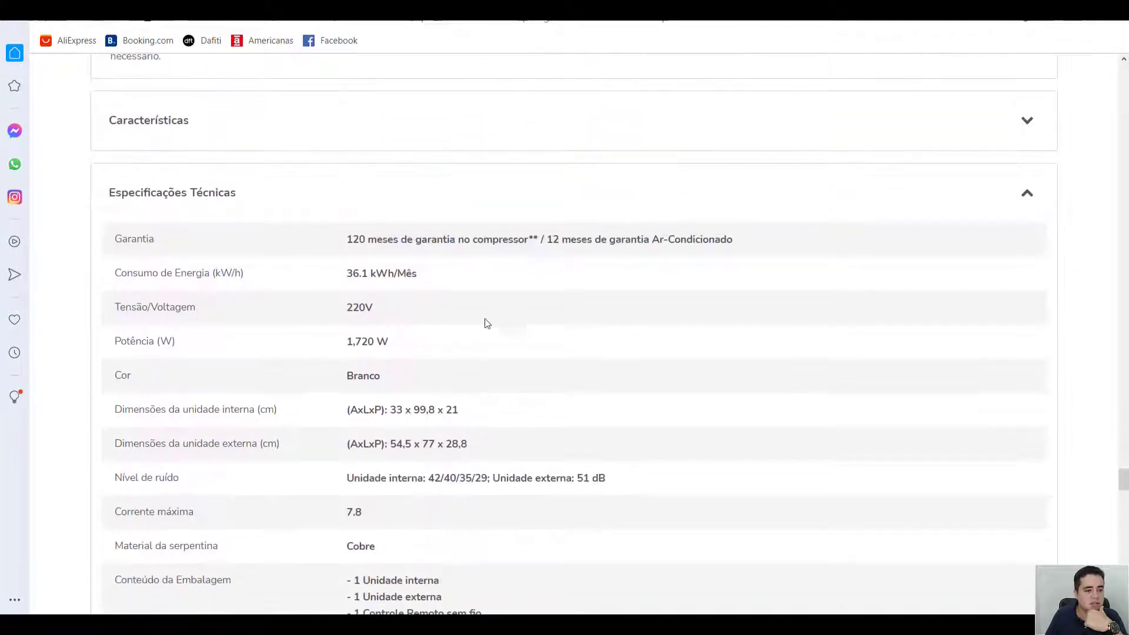
pyautogui.moveTo(348, 342); pyautogui.dragTo(374, 342)
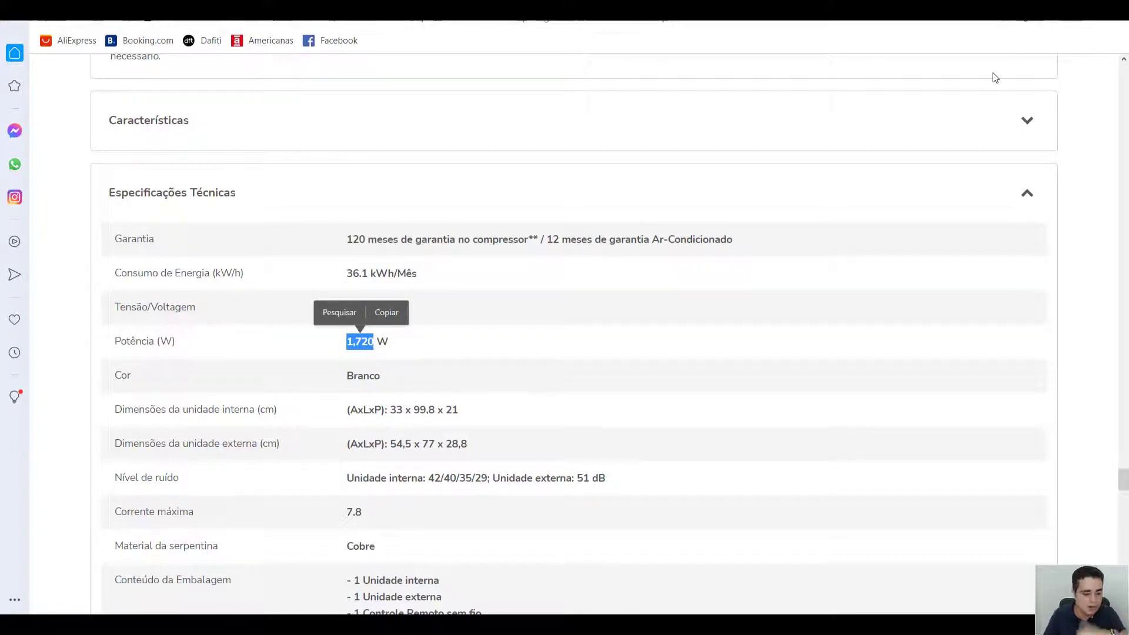
# Enter the air conditioner's 1720 W power into B15 of the I = P / U table.
pyautogui.hotkey('ctrl', 'c')
pyautogui.hotkey('alt', 'Tab')
pyautogui.press('Right')
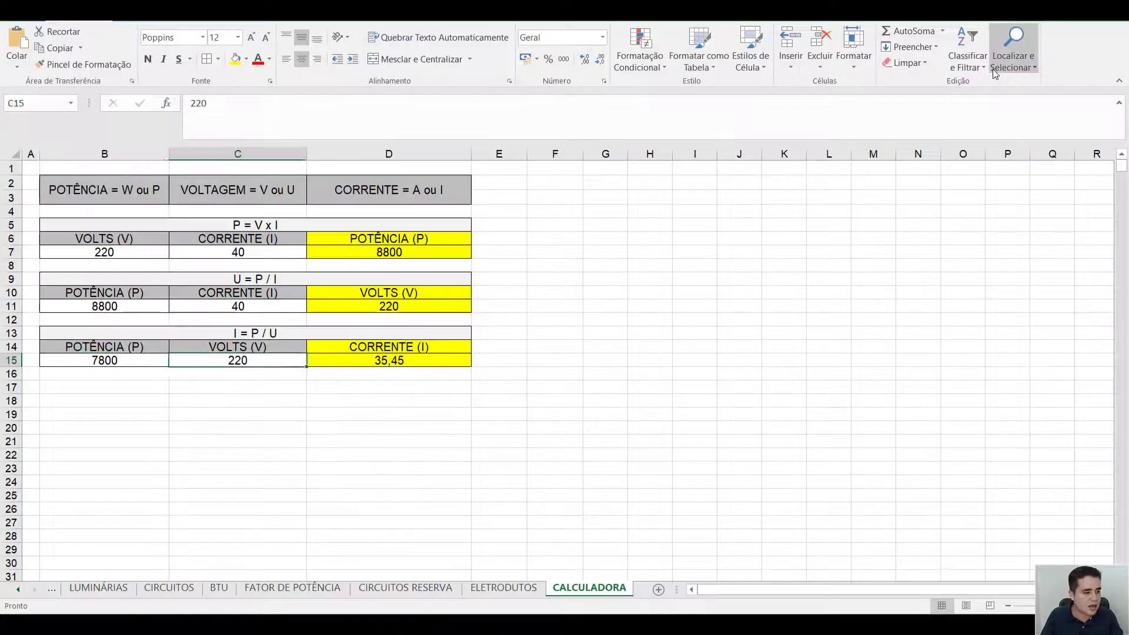
pyautogui.press('Left')
pyautogui.write('1720')
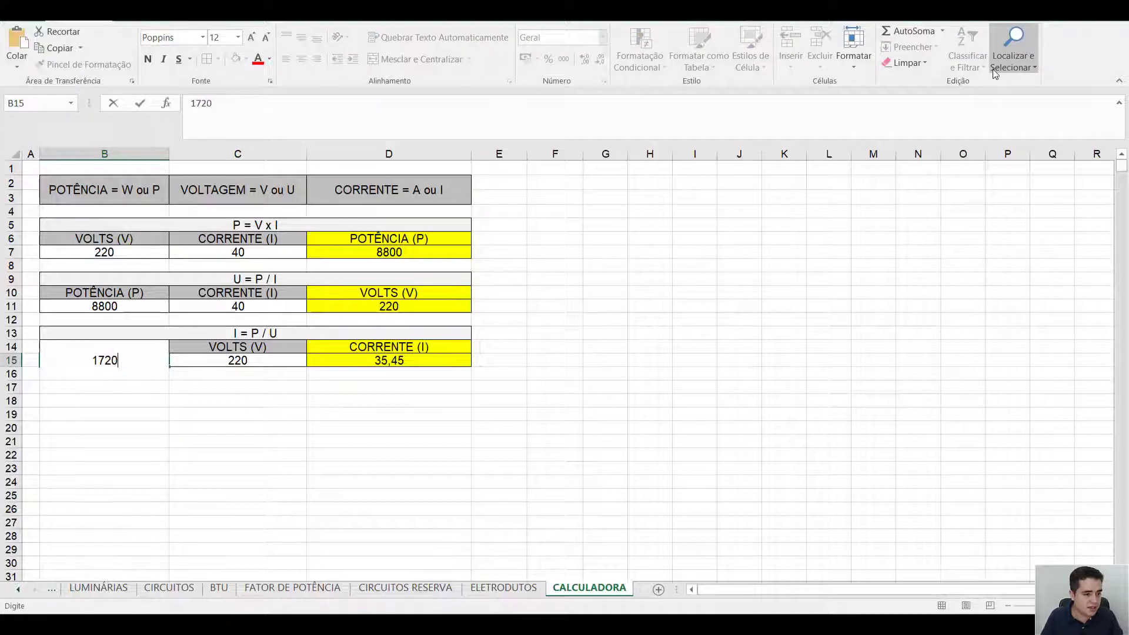
pyautogui.press('Tab')
# Enter 220 V in C15, then check that D15 shows a current of 7,82.
pyautogui.hotkey('alt', 'Tab')
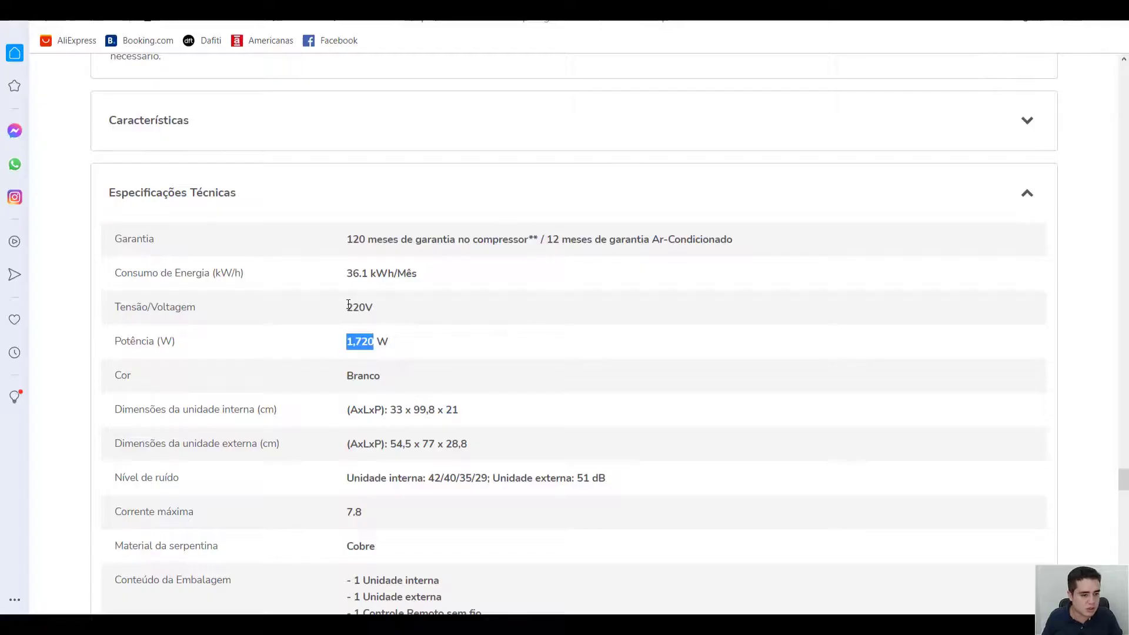
pyautogui.click(393, 312)
pyautogui.hotkey('alt', 'Tab')
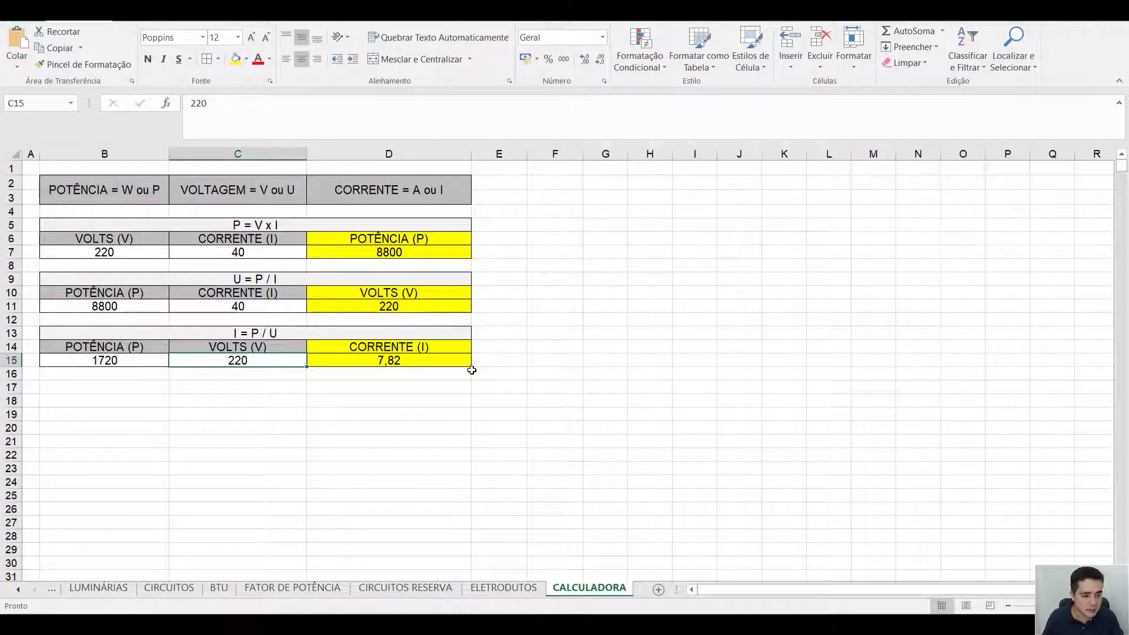
pyautogui.write('220')
pyautogui.press('Return')
pyautogui.press('Up')
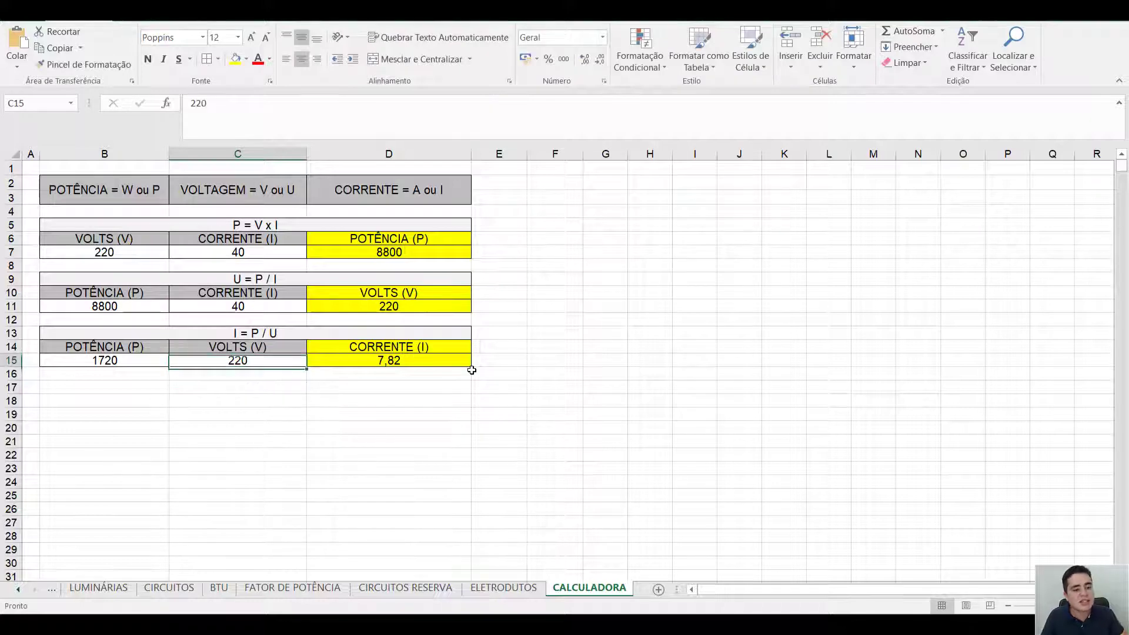
pyautogui.press('Right')
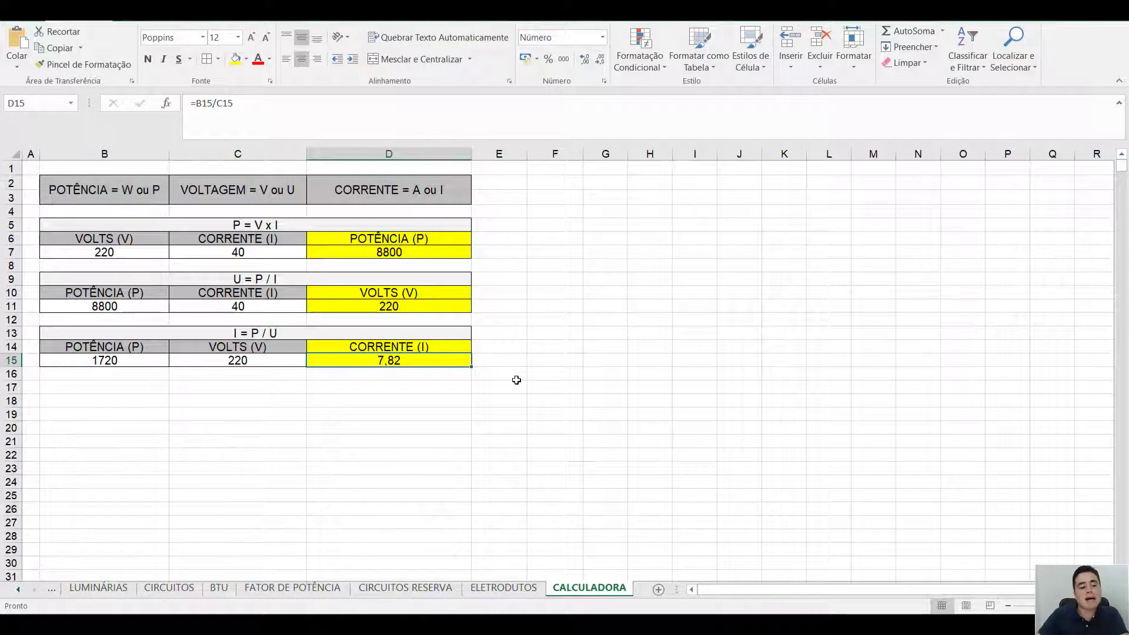
pyautogui.click(118, 191)
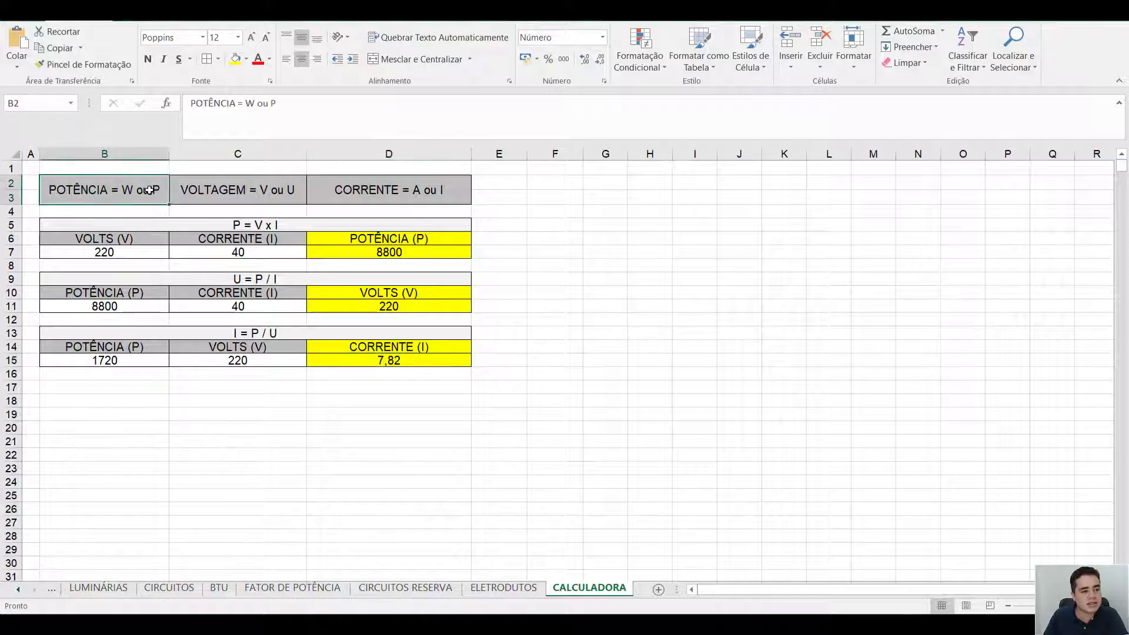
pyautogui.click(184, 188)
pyautogui.click(345, 188)
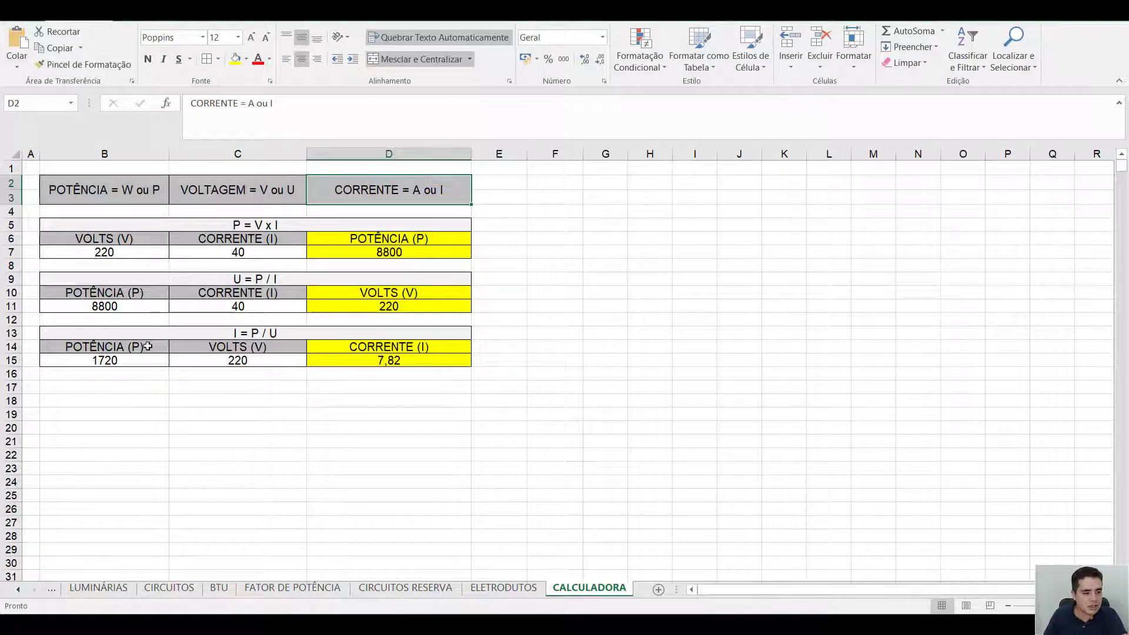
pyautogui.moveTo(147, 345); pyautogui.dragTo(371, 361)
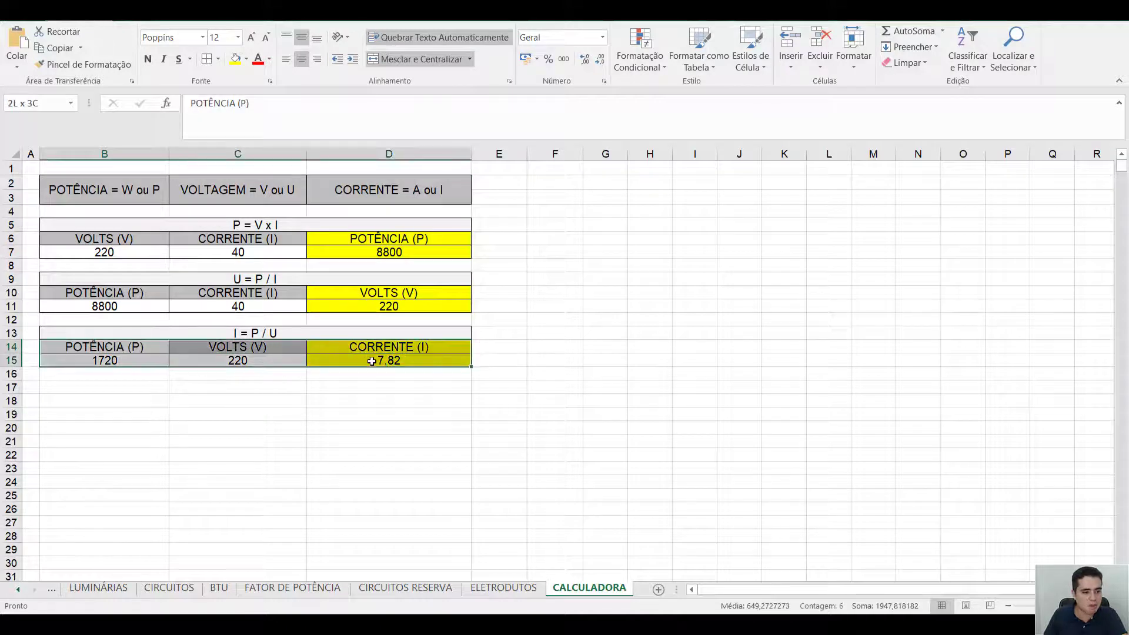
pyautogui.click(425, 428)
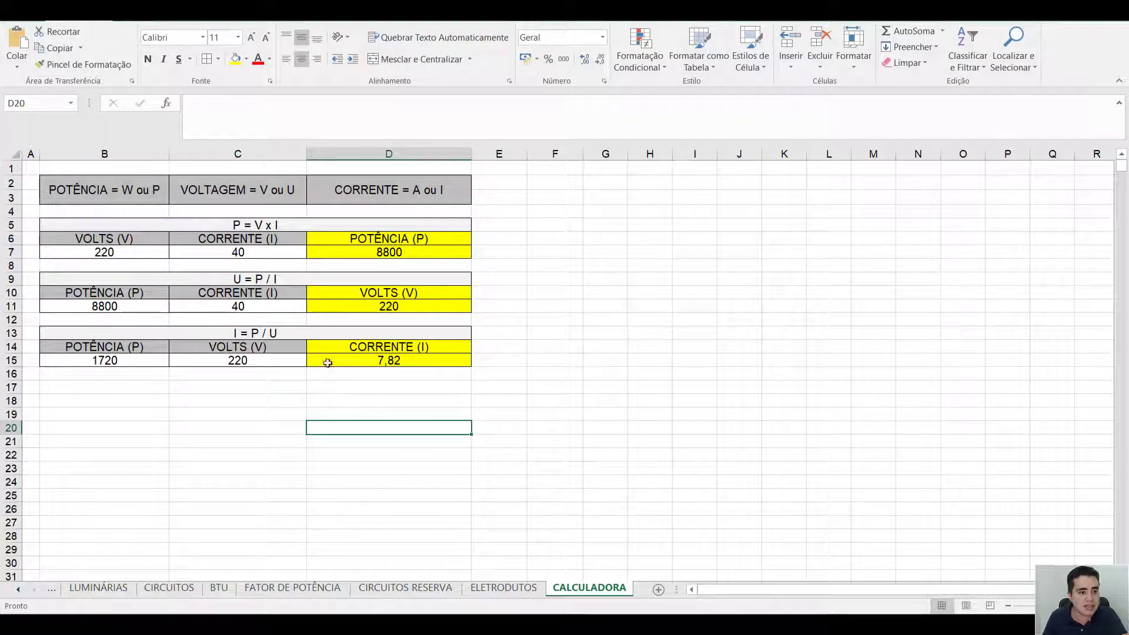
pyautogui.click(233, 274)
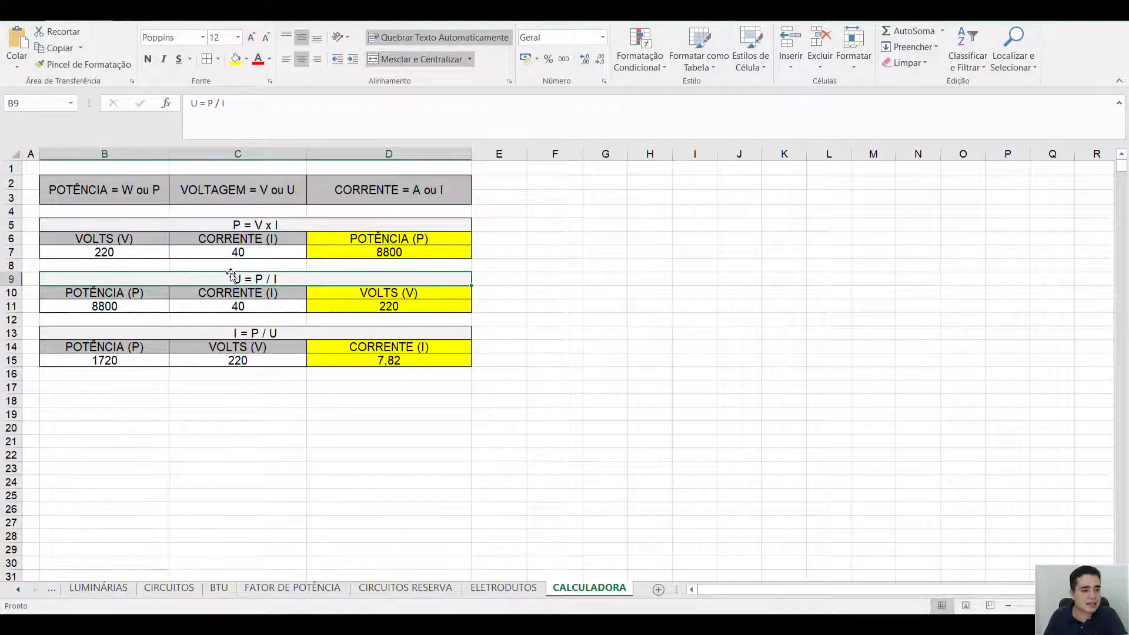
pyautogui.moveTo(232, 274); pyautogui.dragTo(406, 299)
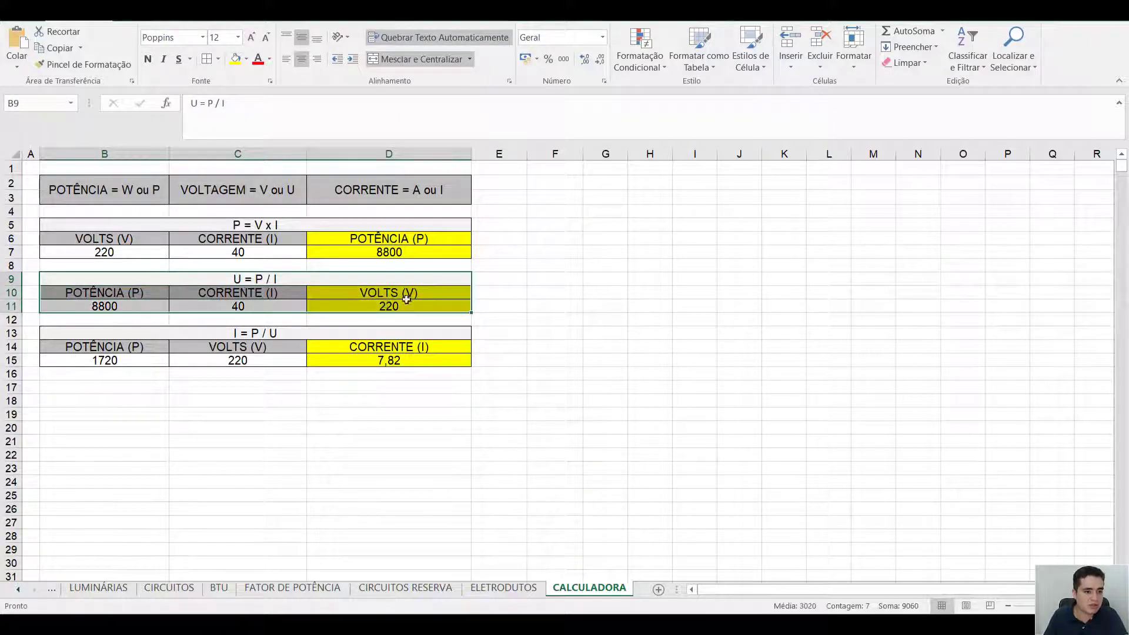
pyautogui.click(615, 255)
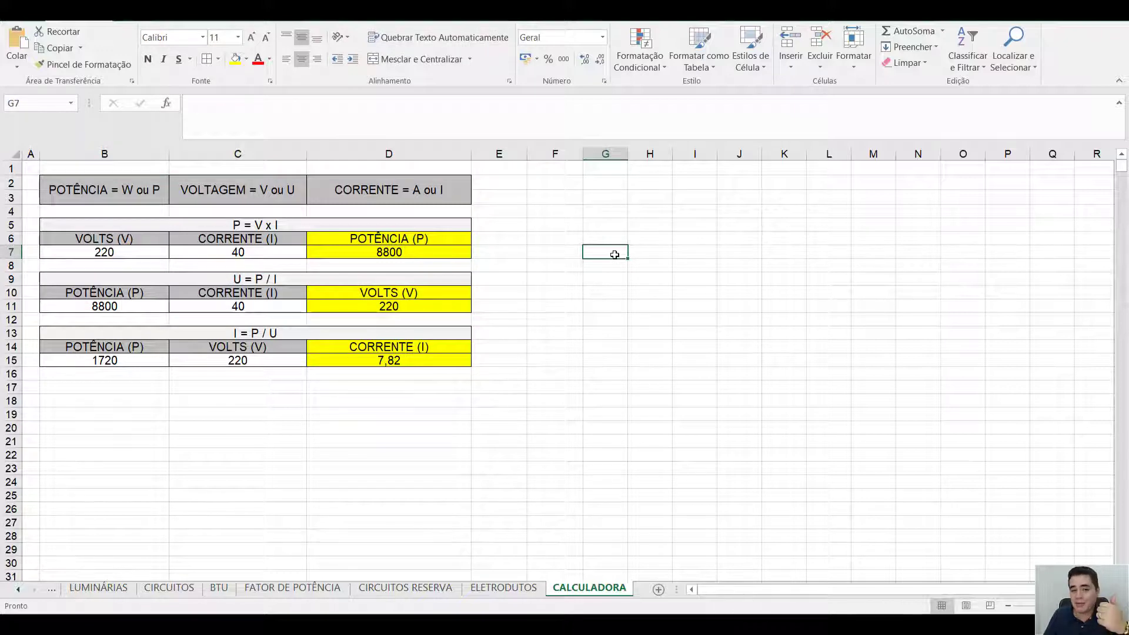